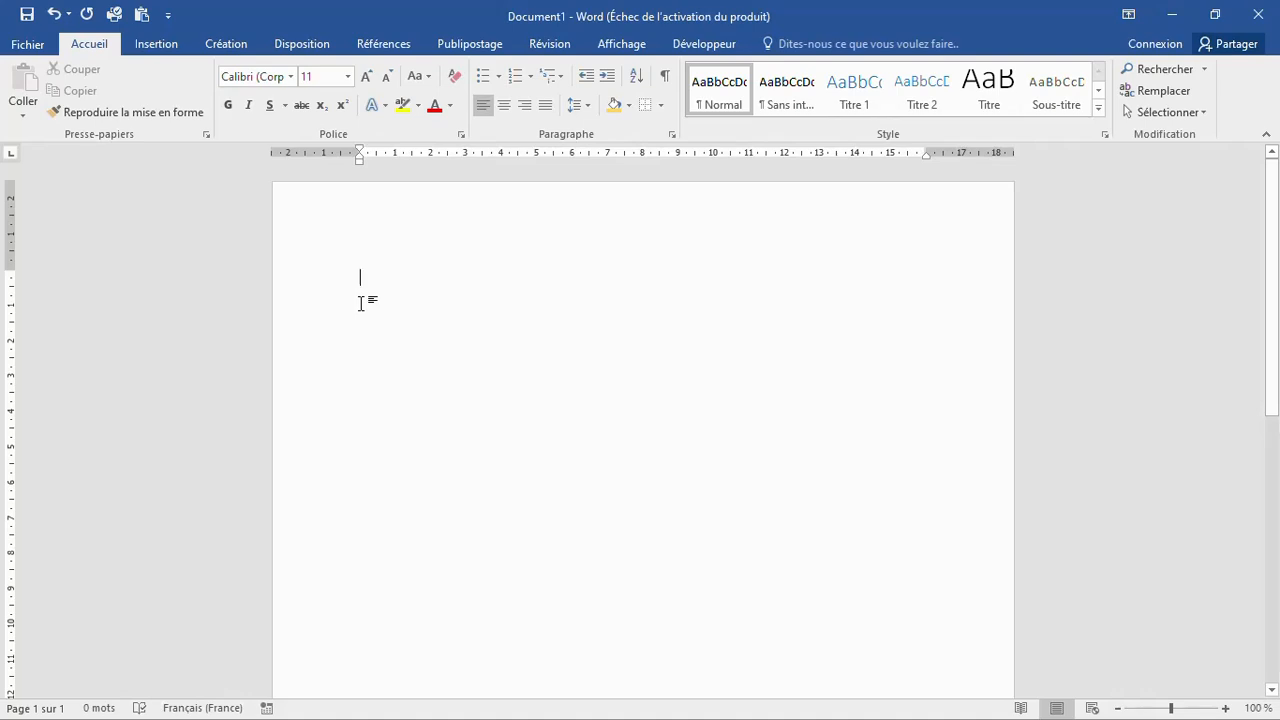
Step: Type KALOMBO on the first line, correcting the mistyped letters
{"action": "type", "text": "KALOBIKO"}
{"action": "key", "text": "BackSpace"}
{"action": "key", "text": "BackSpace"}
{"action": "key", "text": "BackSpace"}
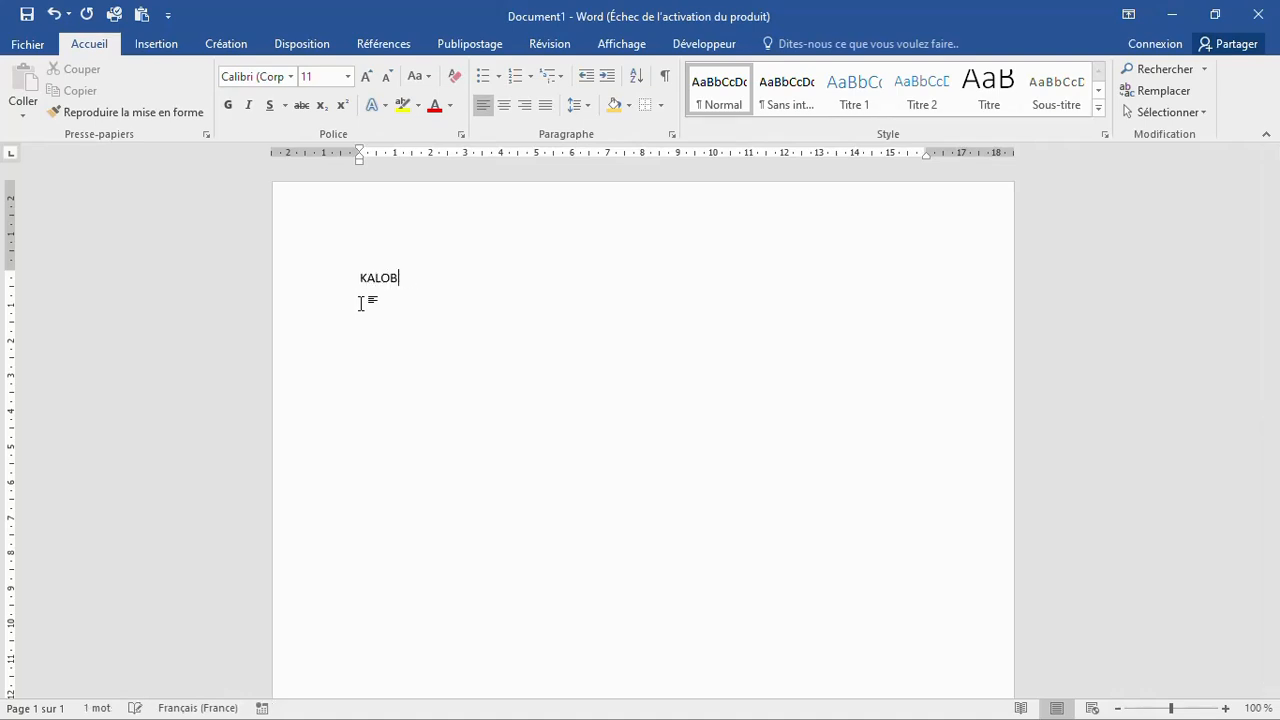
{"action": "key", "text": "BackSpace"}
{"action": "type", "text": "MBO"}
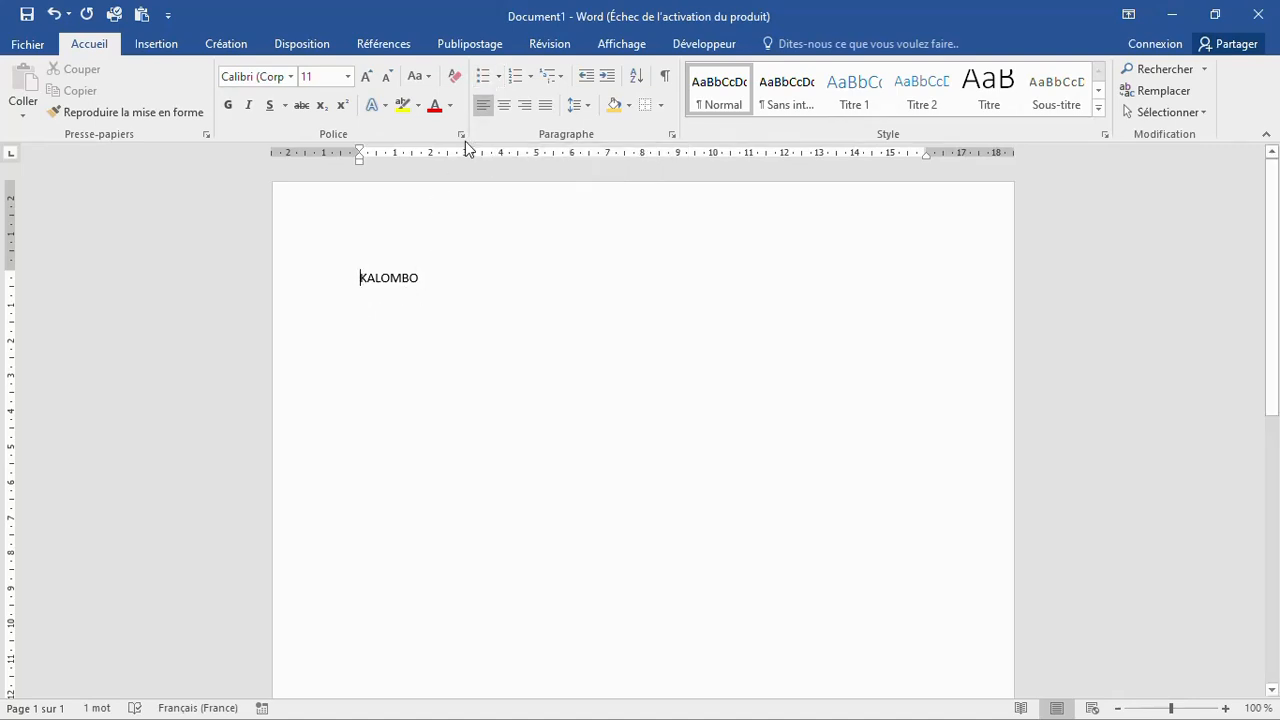
{"action": "left_click", "coordinate": [500, 77]}
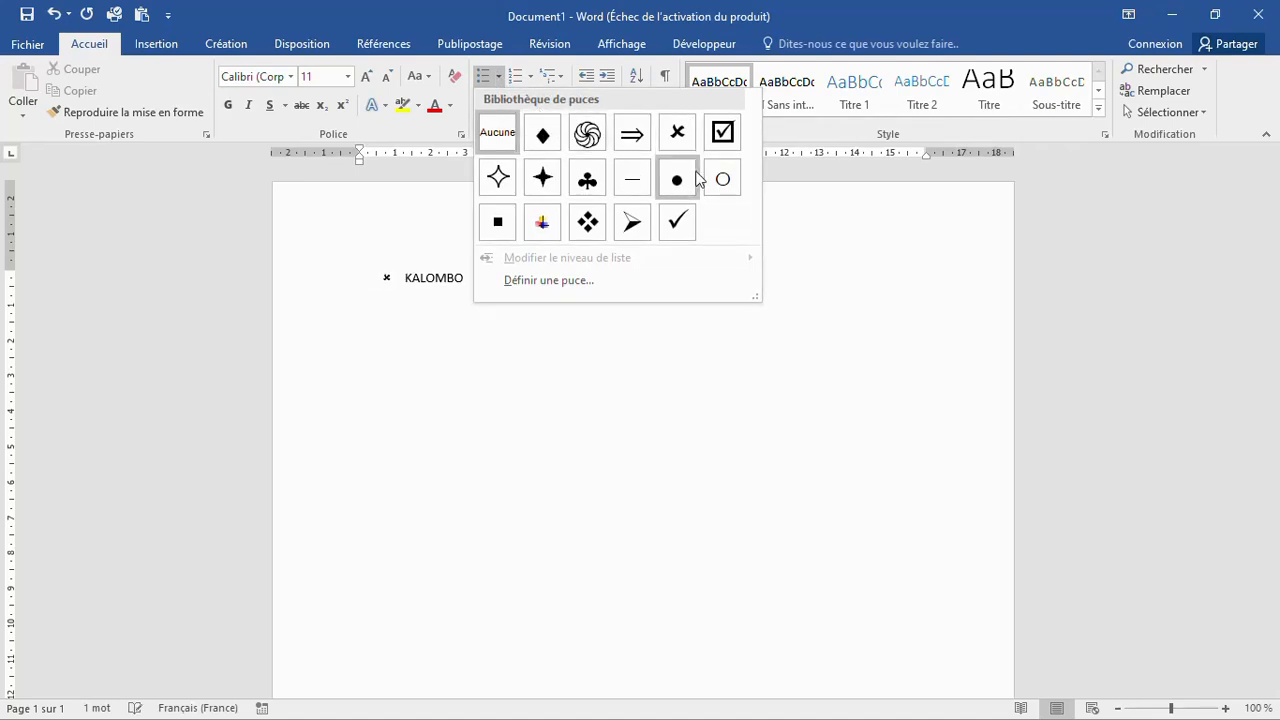
{"action": "left_click", "coordinate": [545, 140]}
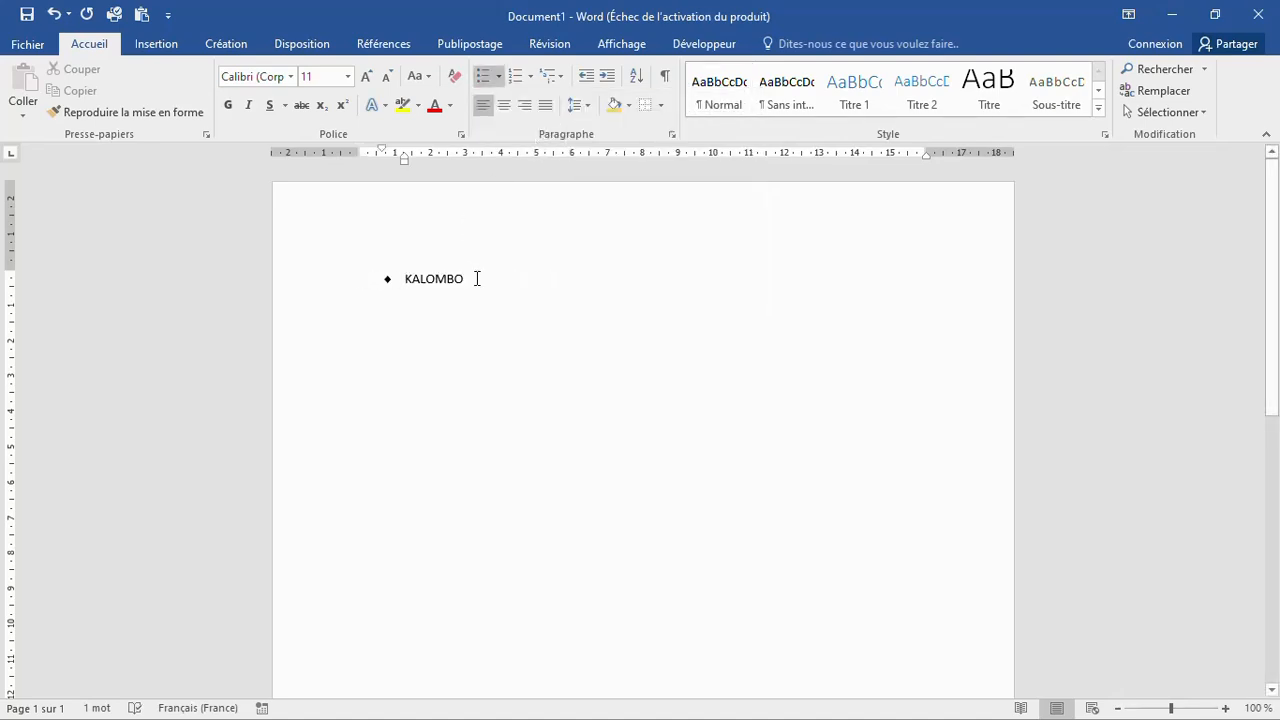
{"action": "key", "text": "Return"}
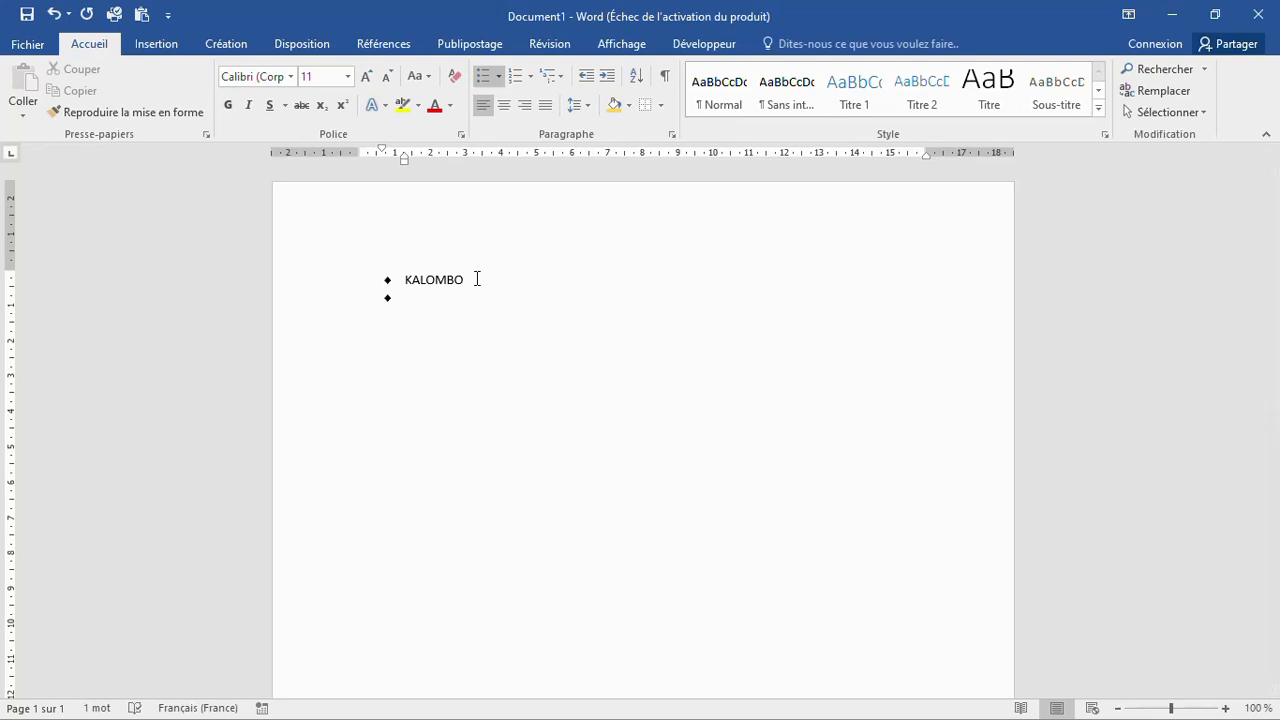
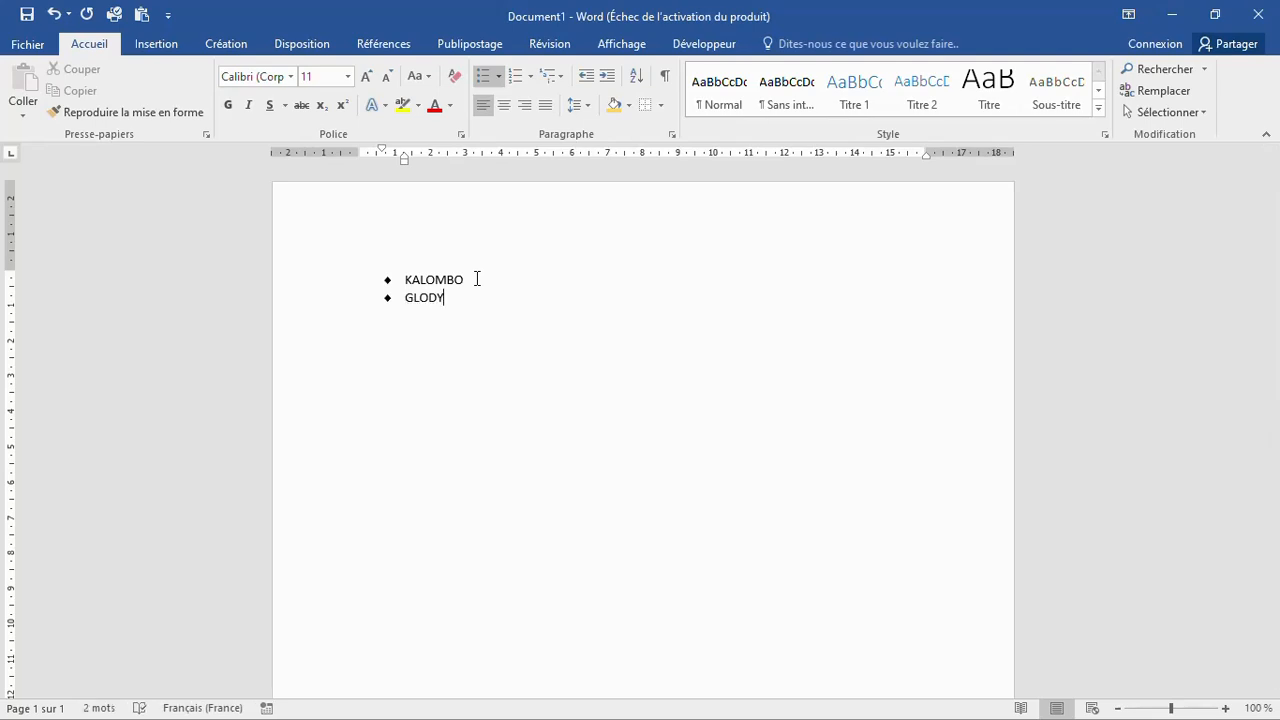
{"action": "key", "text": "Return"}
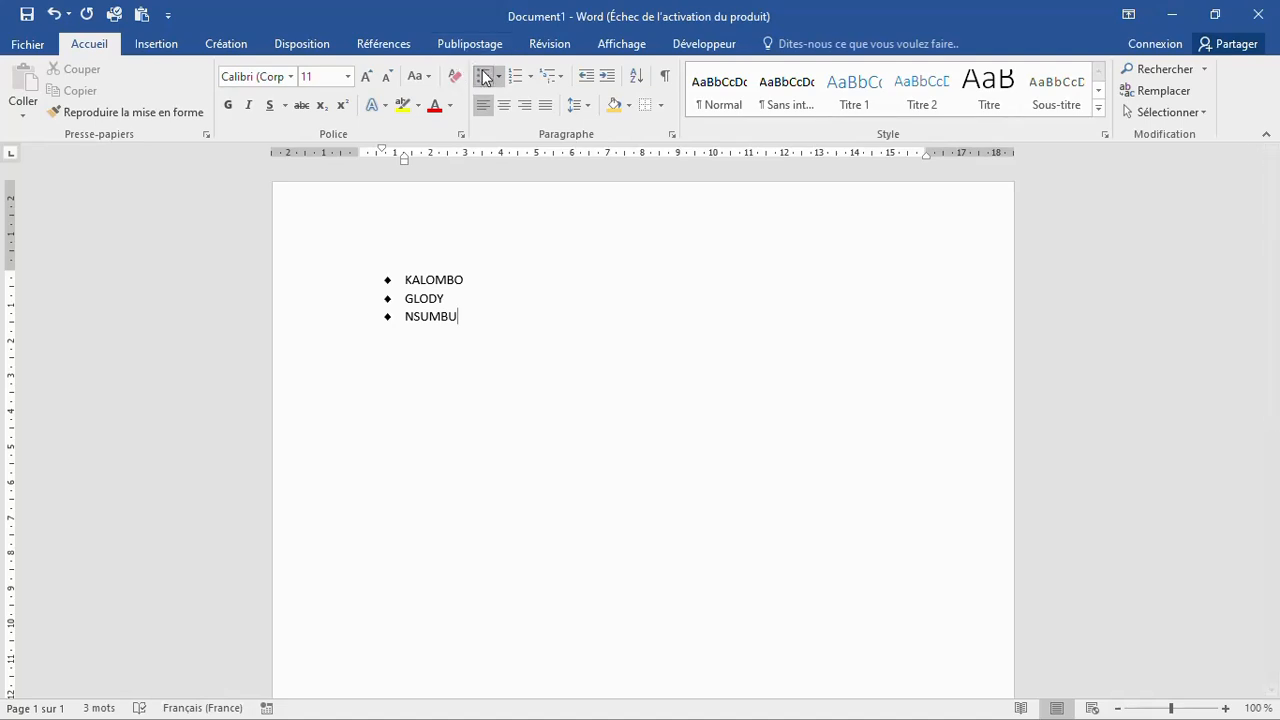
{"action": "key", "text": "Return"}
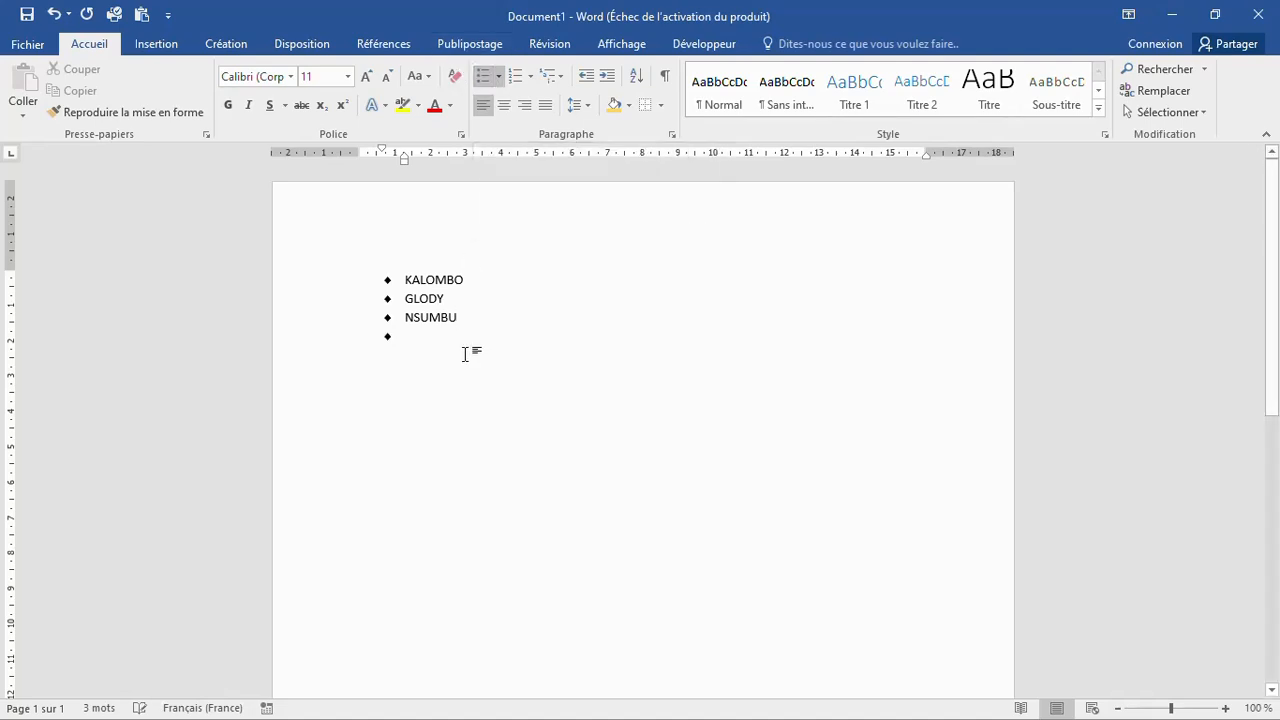
{"action": "key", "text": "BackSpace"}
{"action": "key", "text": "Return"}
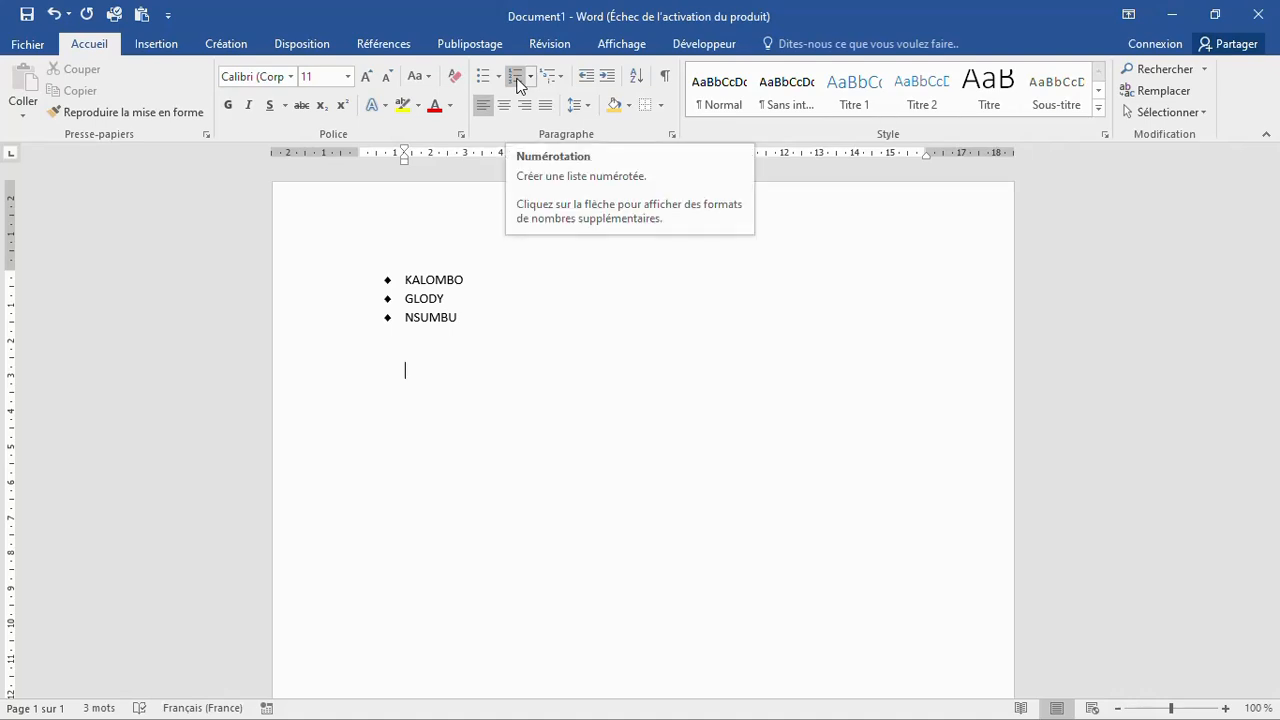
{"action": "left_click", "coordinate": [532, 80]}
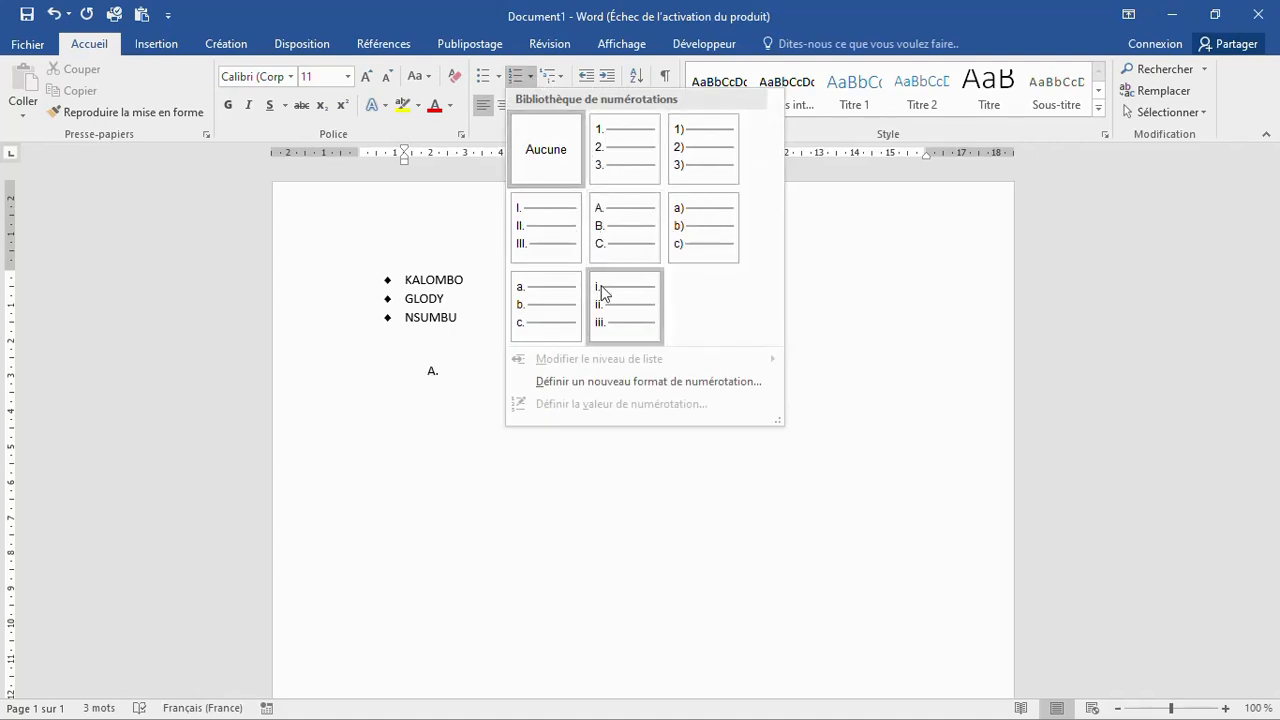
{"action": "left_click", "coordinate": [697, 148]}
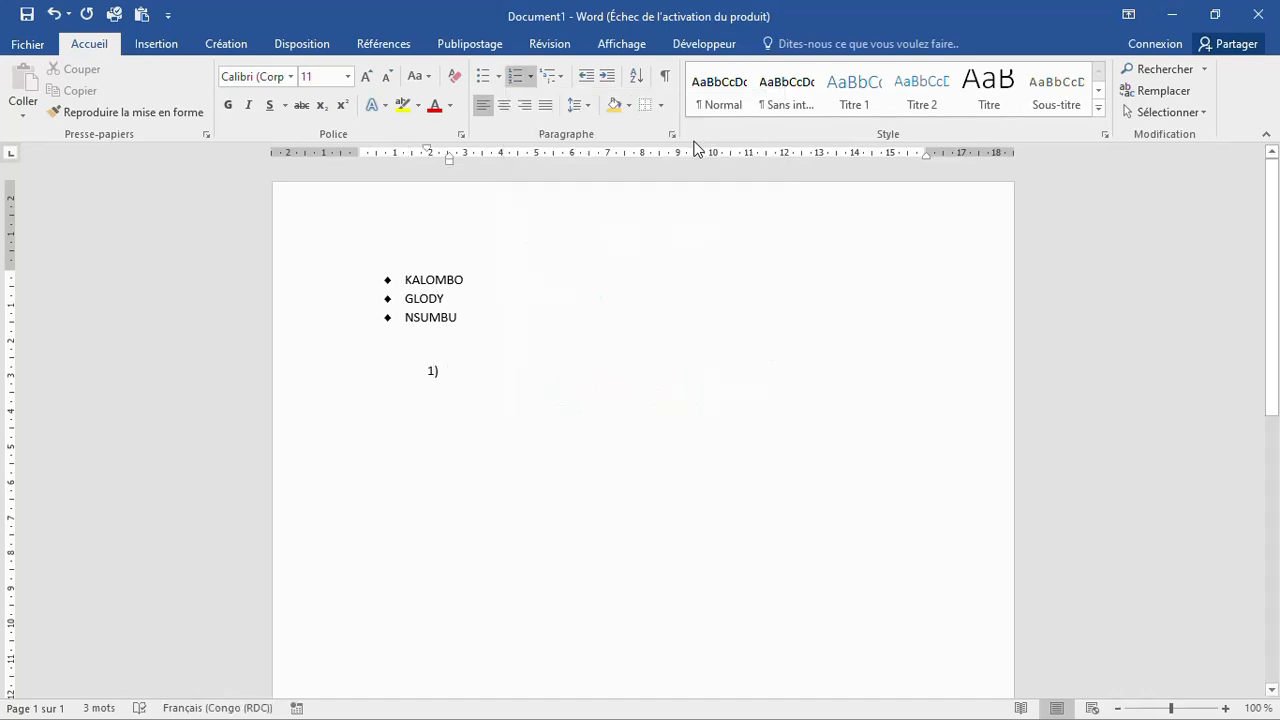
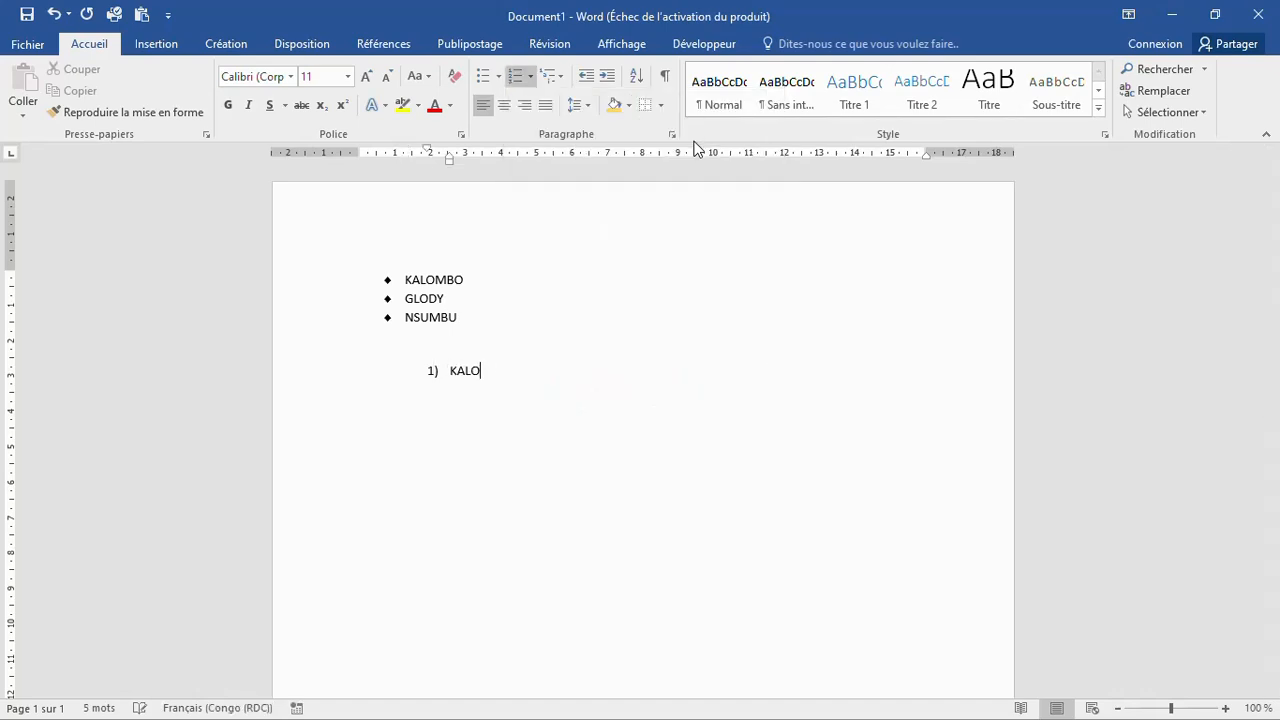
{"action": "key", "text": "Return"}
{"action": "key", "text": "Return"}
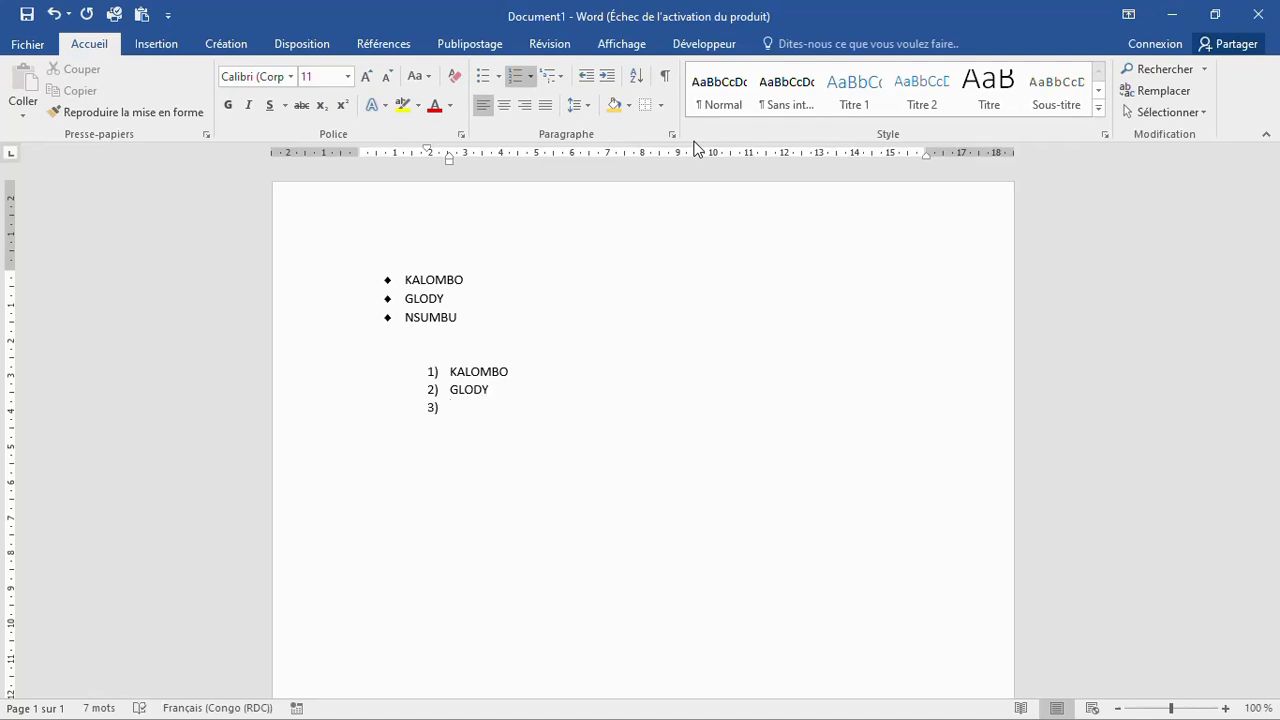
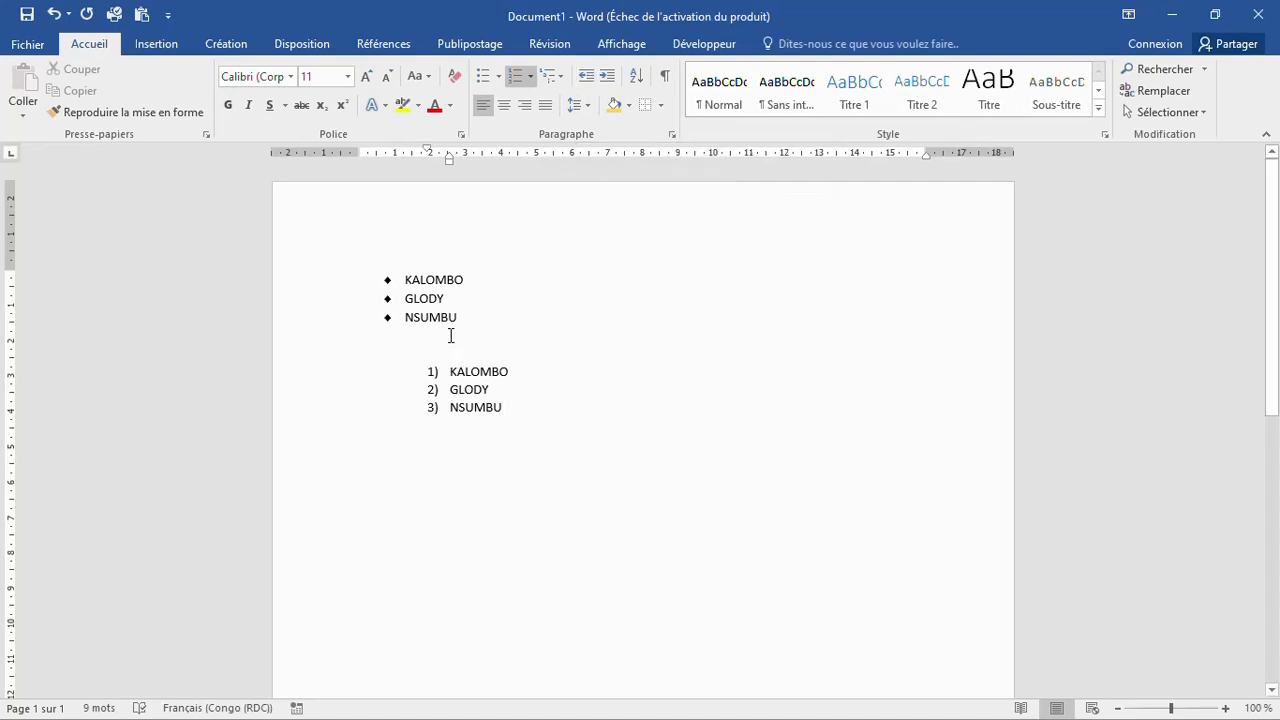
Step: Decrease the numbered list's indent twice, then increase it five steps to the right
{"action": "left_click_drag", "start_coordinate": [402, 278], "coordinate": [449, 371]}
{"action": "left_click", "coordinate": [501, 405]}
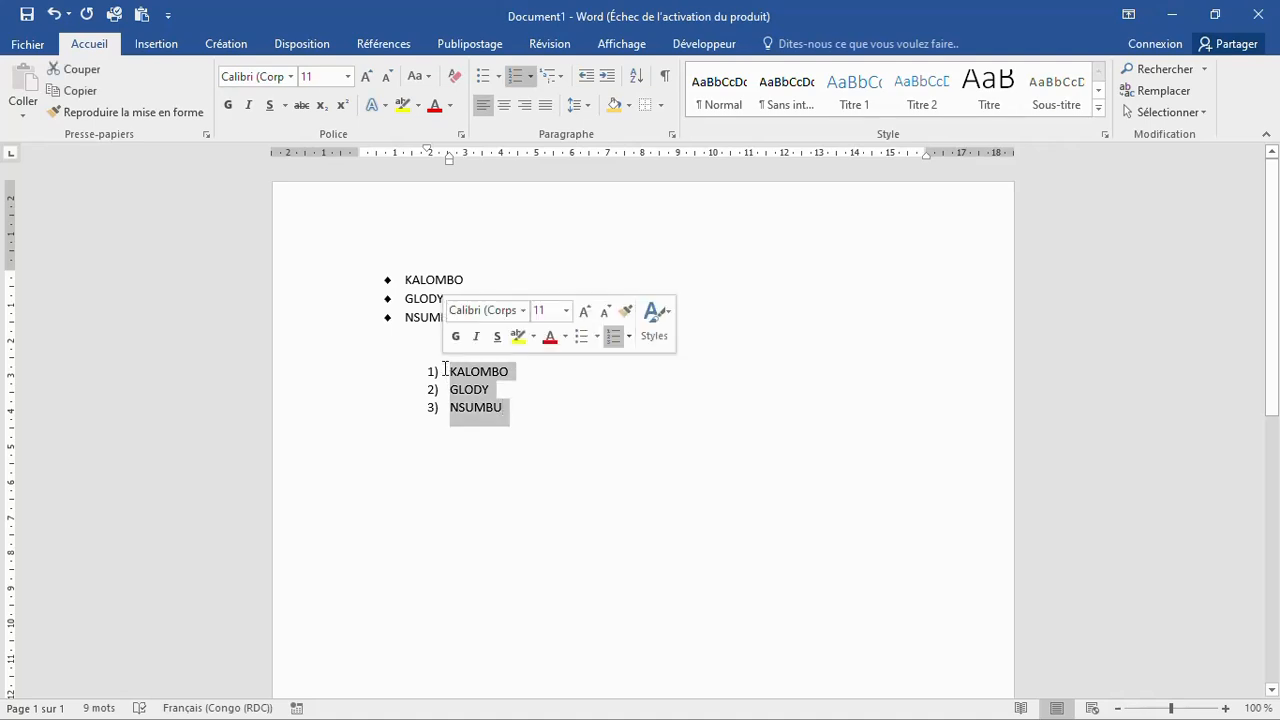
{"action": "left_click", "coordinate": [586, 77]}
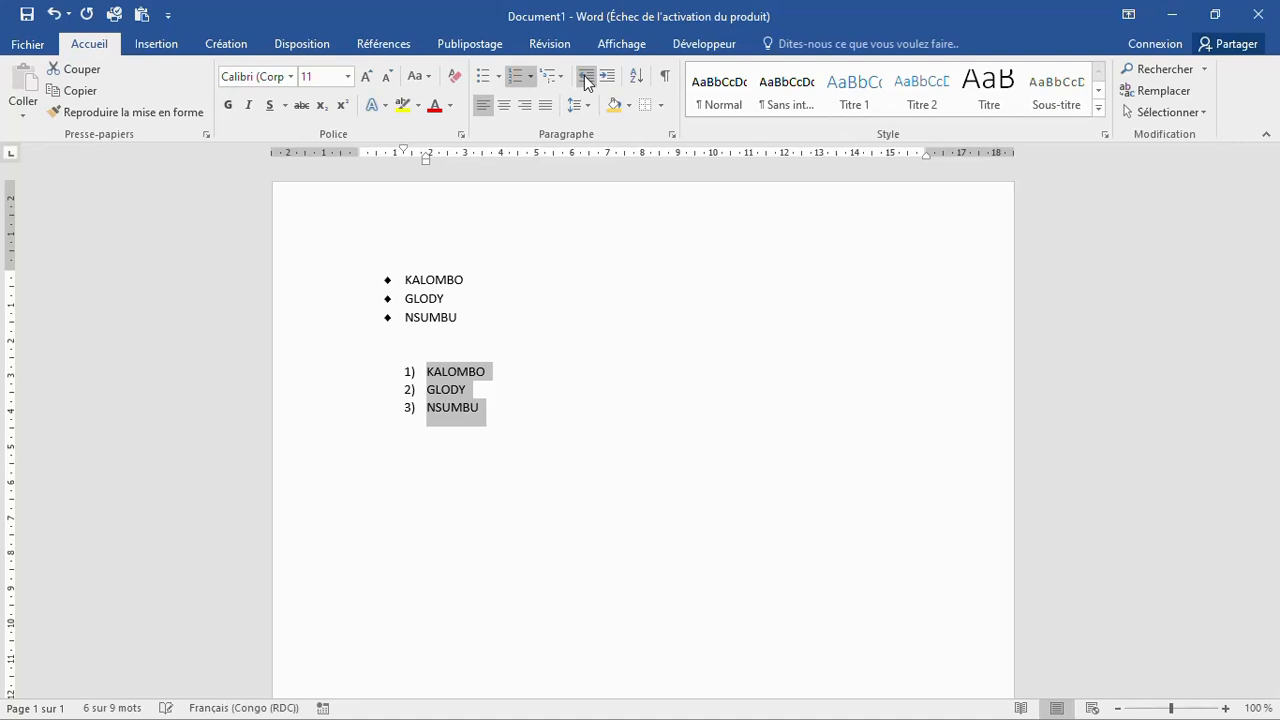
{"action": "left_click", "coordinate": [586, 77]}
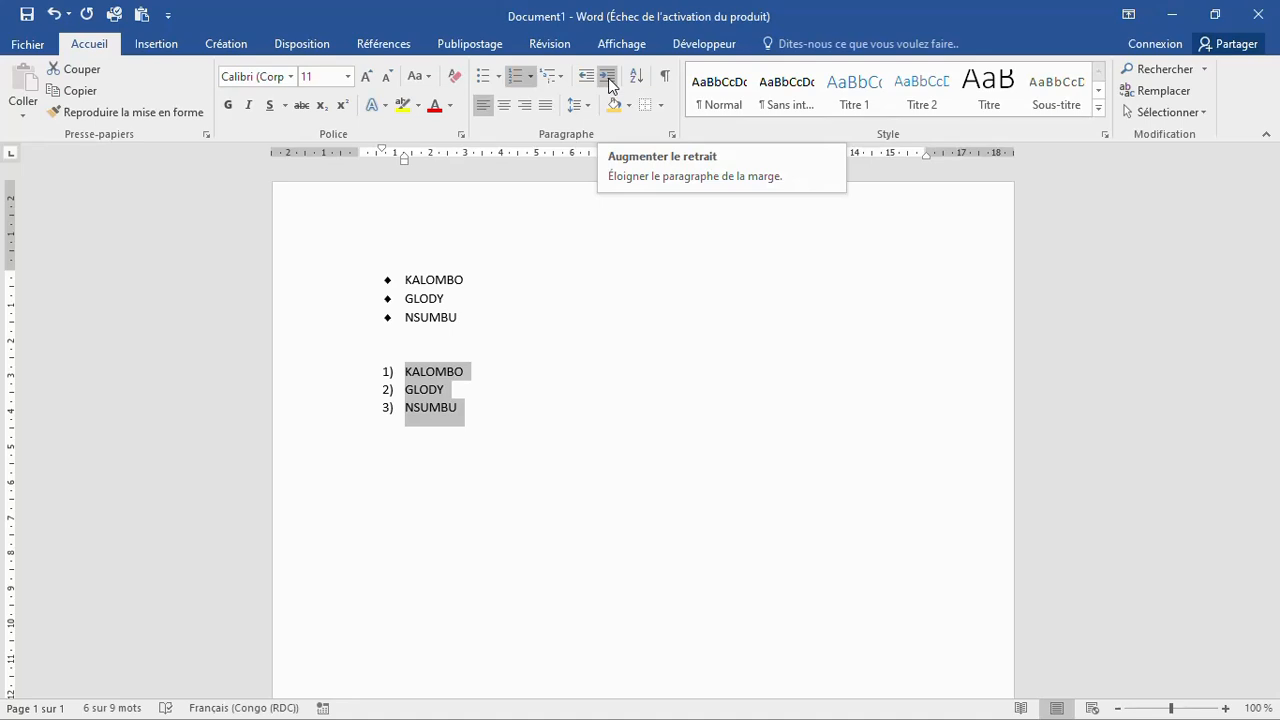
{"action": "left_click", "coordinate": [608, 77]}
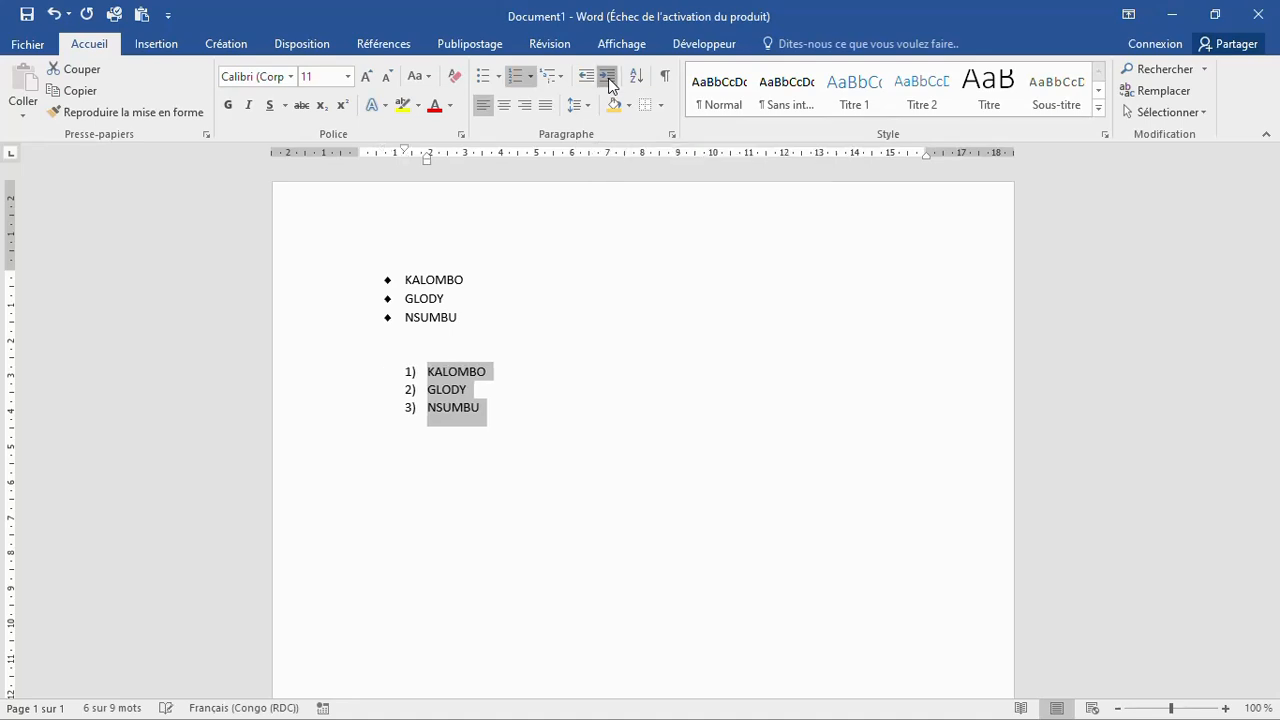
{"action": "left_click", "coordinate": [608, 77]}
{"action": "left_click", "coordinate": [608, 77]}
{"action": "left_click", "coordinate": [608, 77]}
{"action": "left_click", "coordinate": [608, 78]}
{"action": "left_click", "coordinate": [608, 78]}
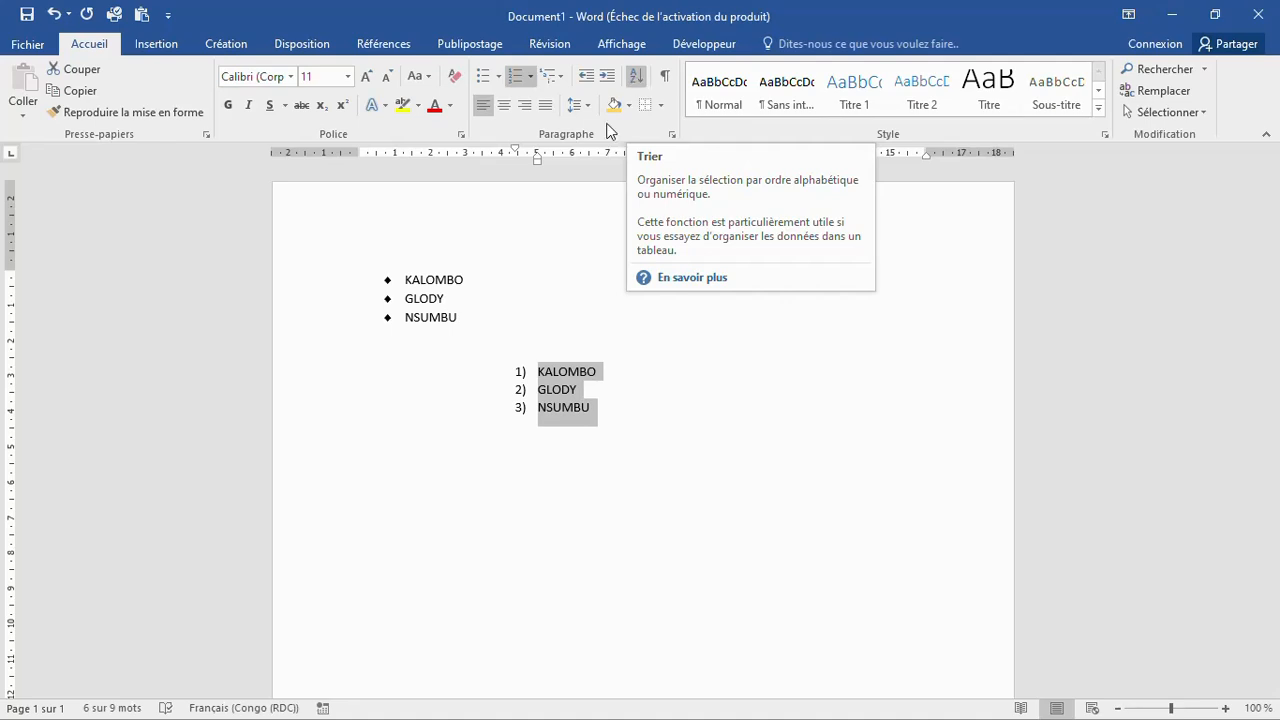
{"action": "left_click", "coordinate": [598, 390]}
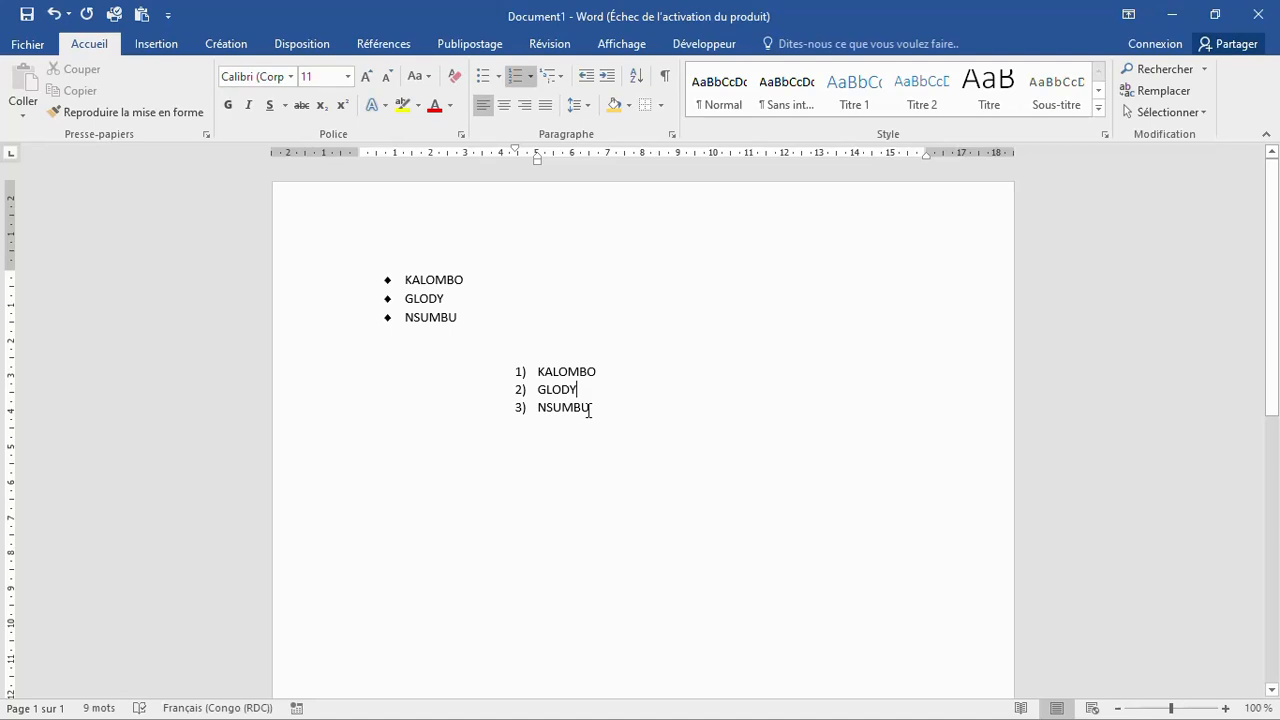
Step: Sort the three numbered names in Décroissant (descending) order with Trier le texte
{"action": "left_click_drag", "start_coordinate": [590, 410], "coordinate": [543, 367]}
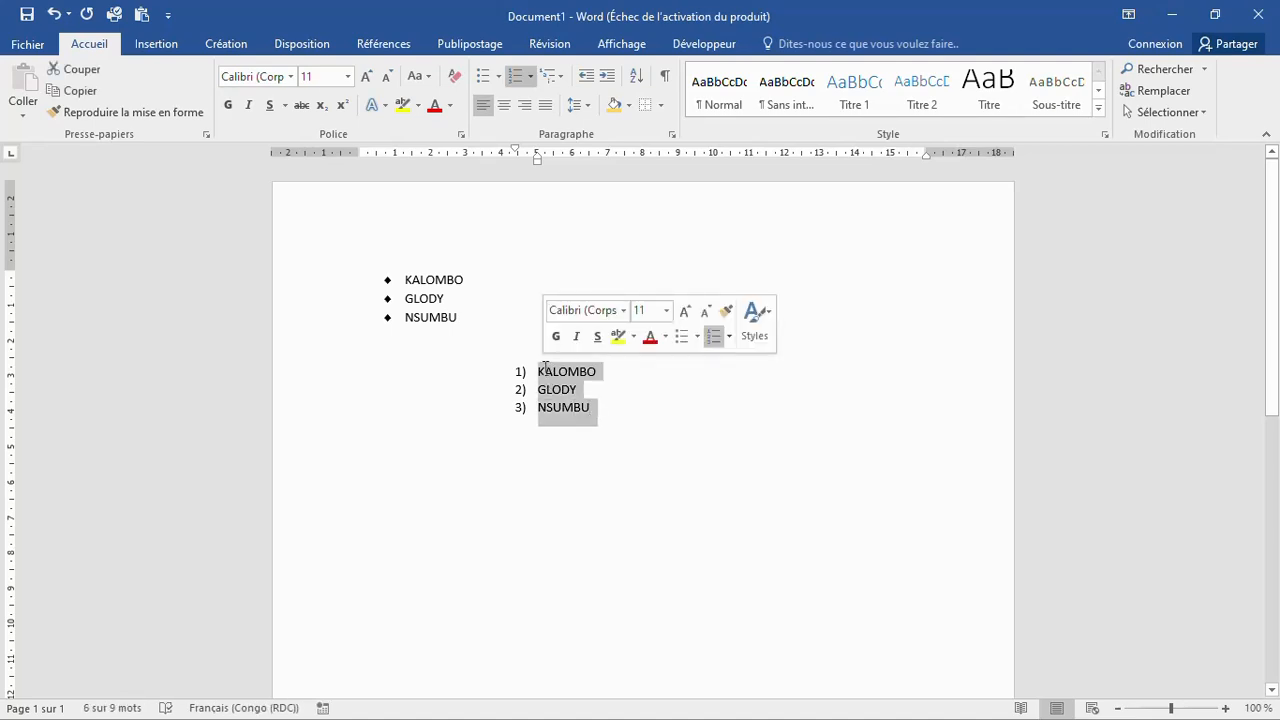
{"action": "left_click", "coordinate": [640, 78]}
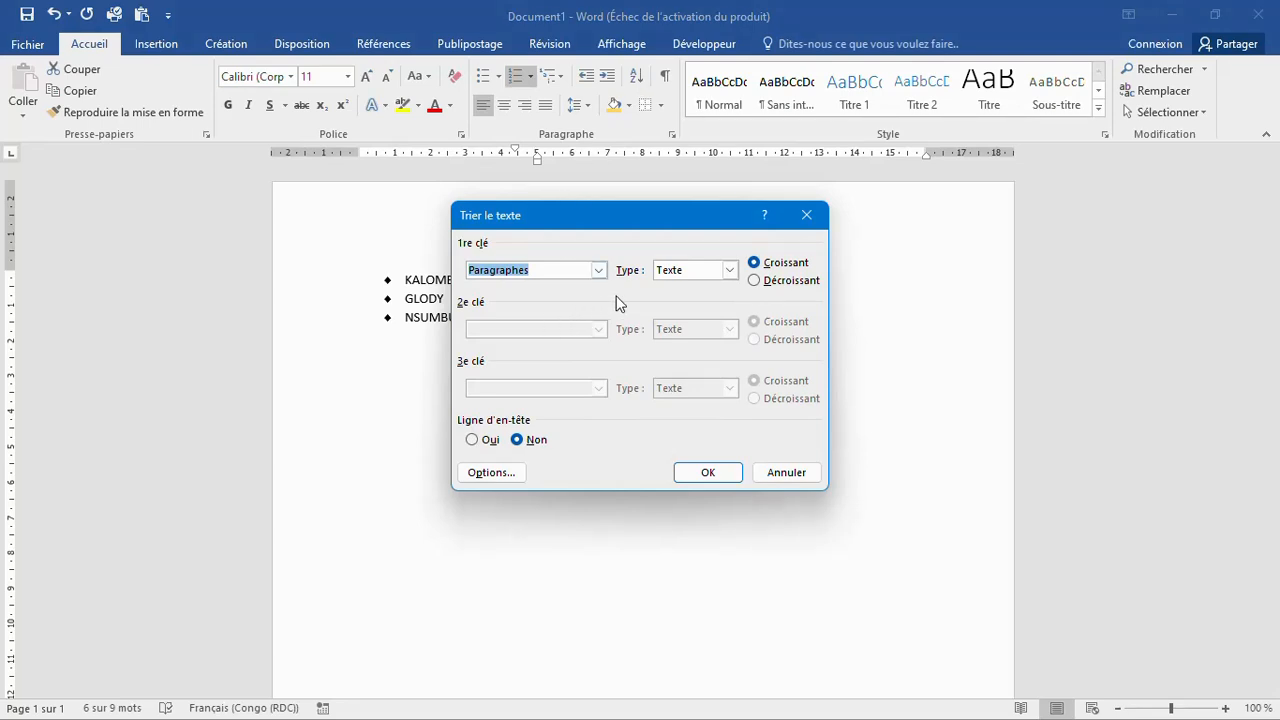
{"action": "left_click_drag", "start_coordinate": [640, 225], "coordinate": [852, 243]}
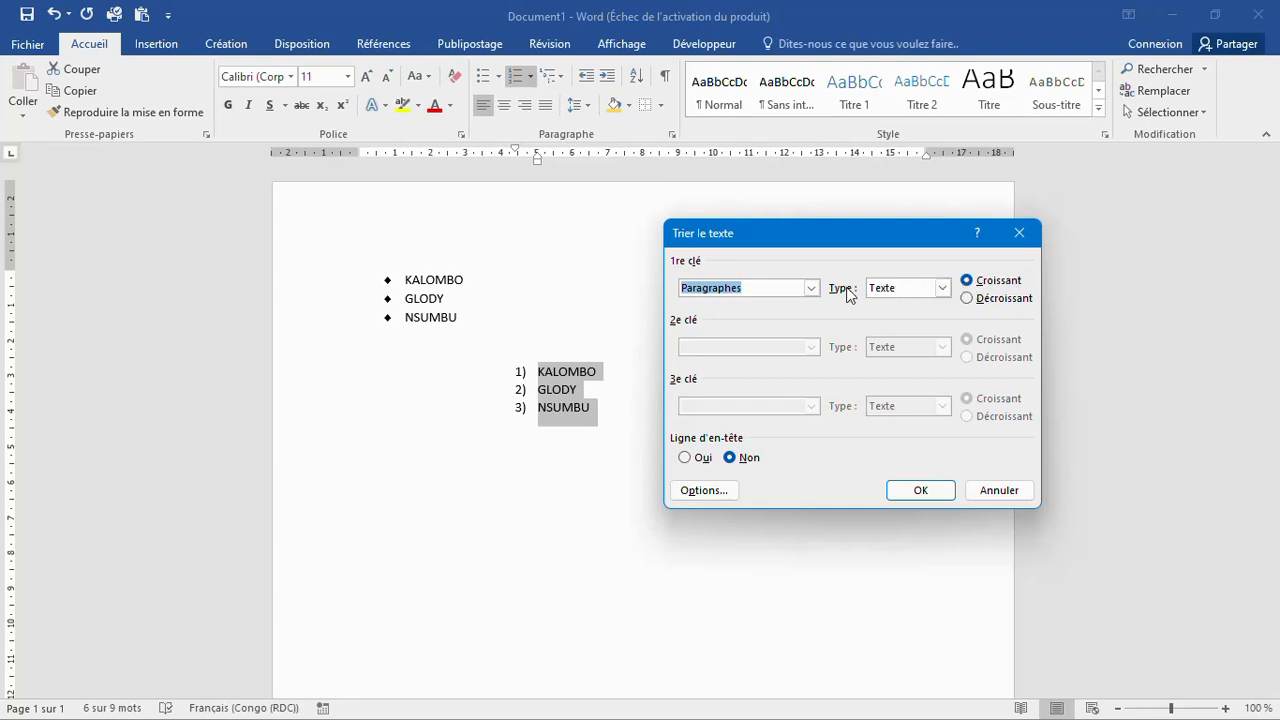
{"action": "left_click", "coordinate": [920, 492]}
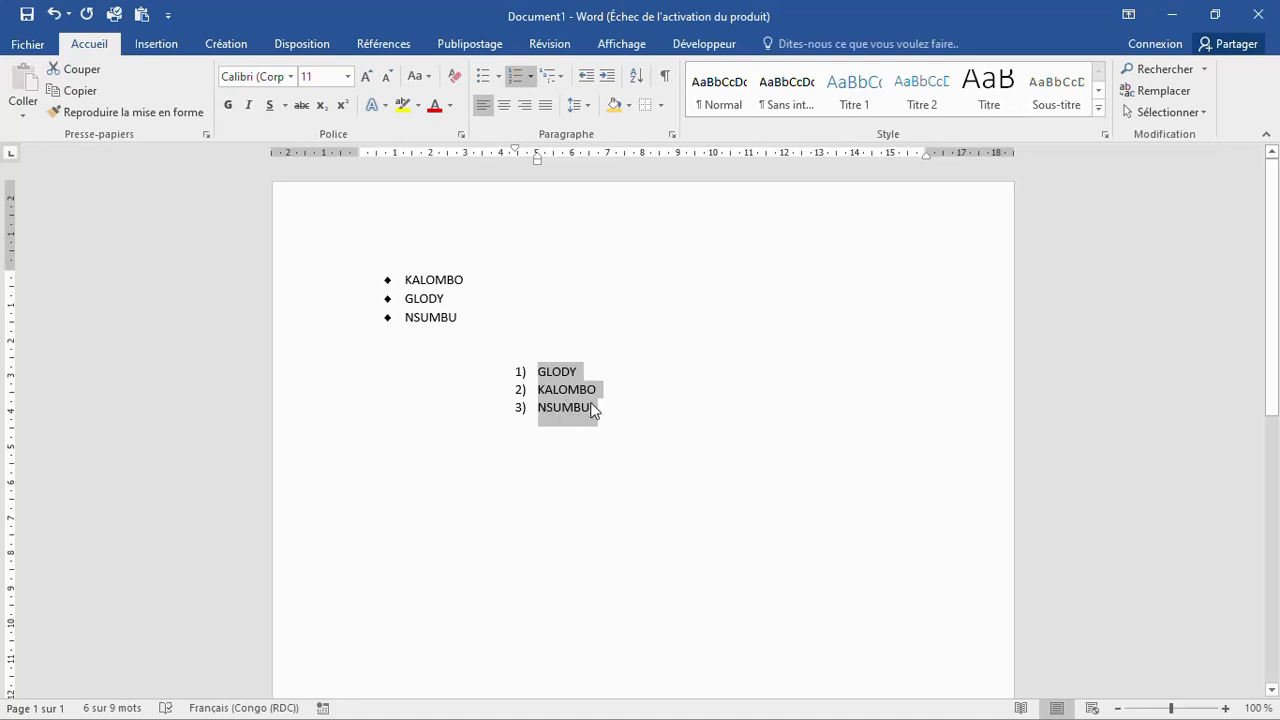
{"action": "left_click", "coordinate": [639, 79]}
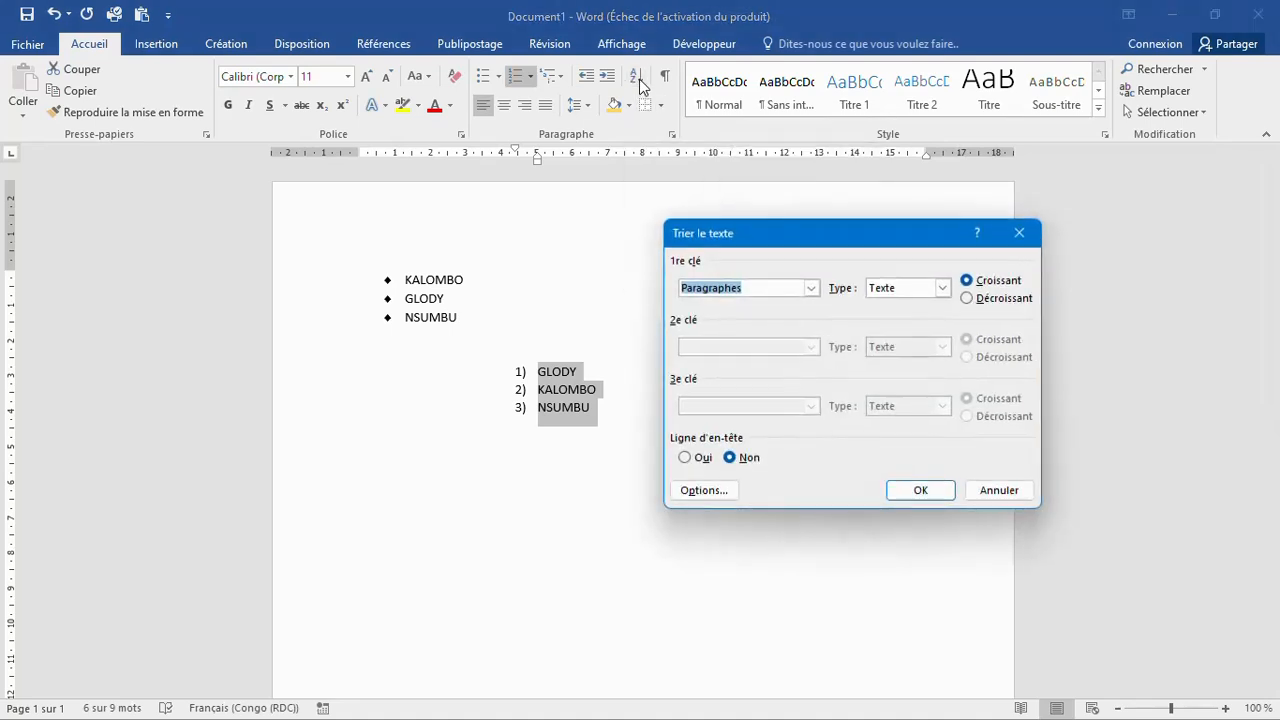
{"action": "left_click", "coordinate": [967, 298]}
{"action": "left_click", "coordinate": [920, 494]}
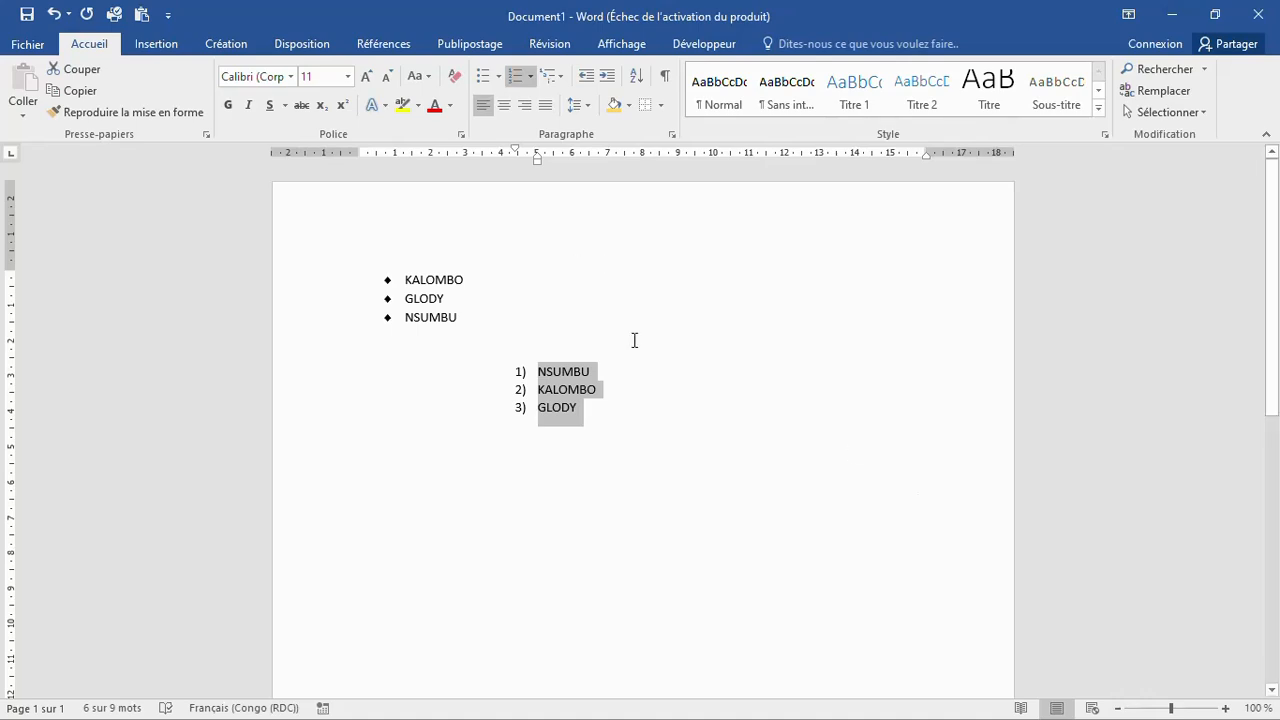
Step: Try justified and centred alignment on the numbered list, then align it left again
{"action": "left_click", "coordinate": [484, 113]}
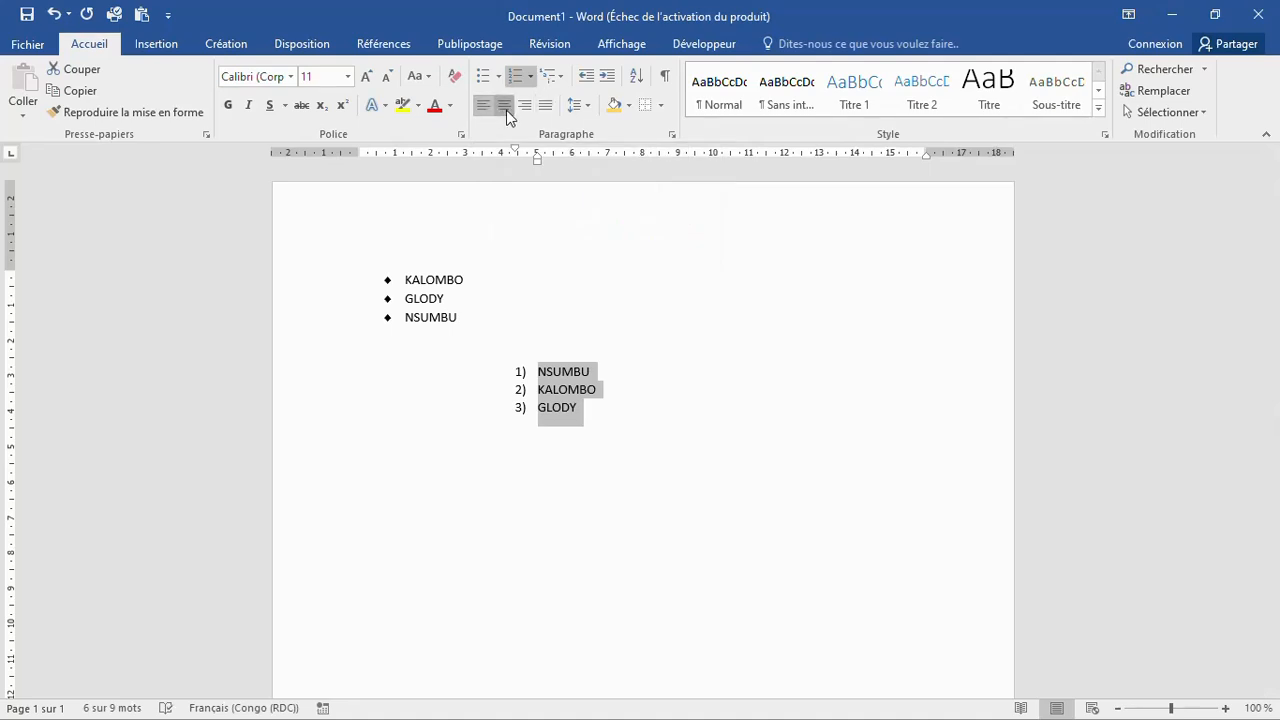
{"action": "left_click", "coordinate": [505, 110]}
{"action": "left_click", "coordinate": [477, 109]}
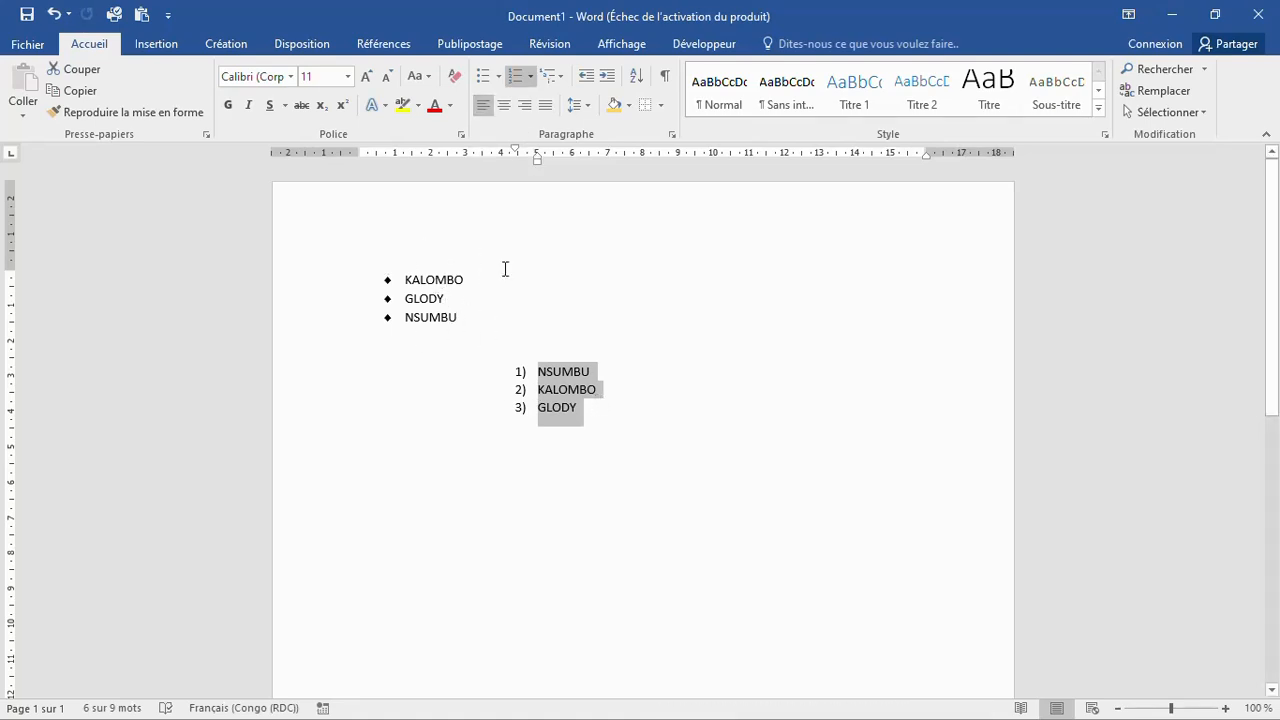
{"action": "left_click", "coordinate": [413, 296]}
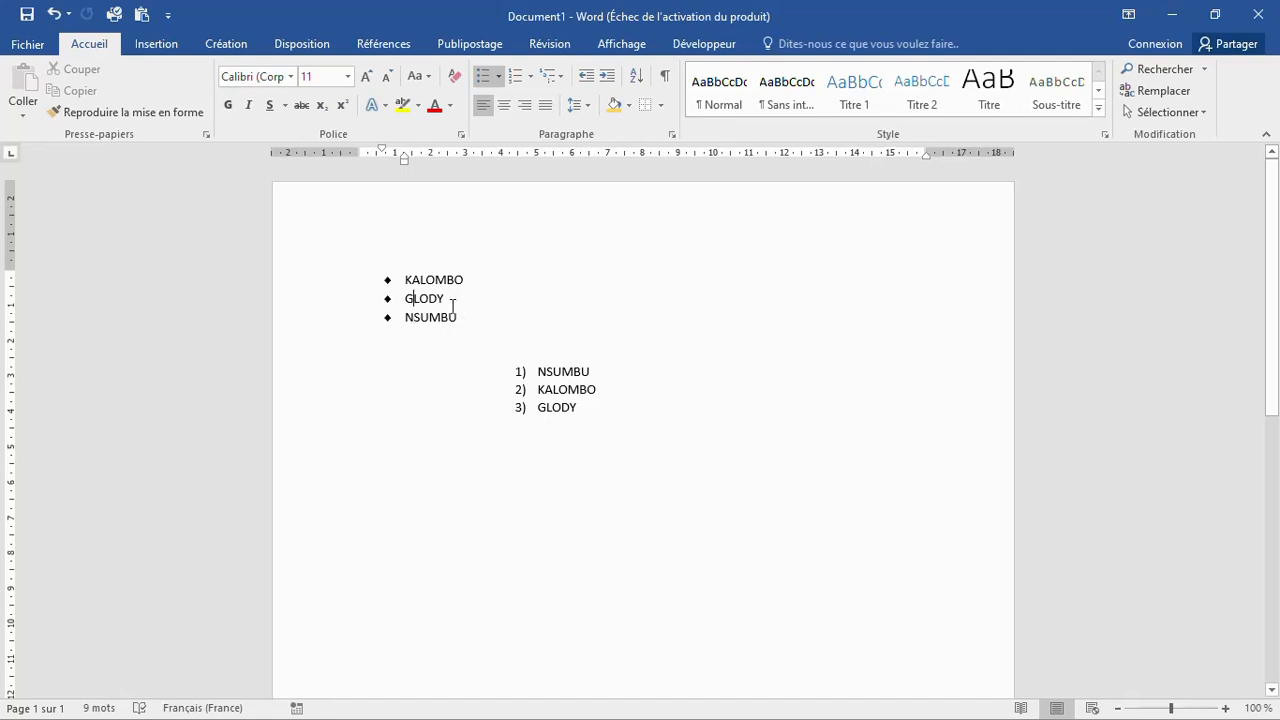
{"action": "left_click_drag", "start_coordinate": [457, 318], "coordinate": [404, 265]}
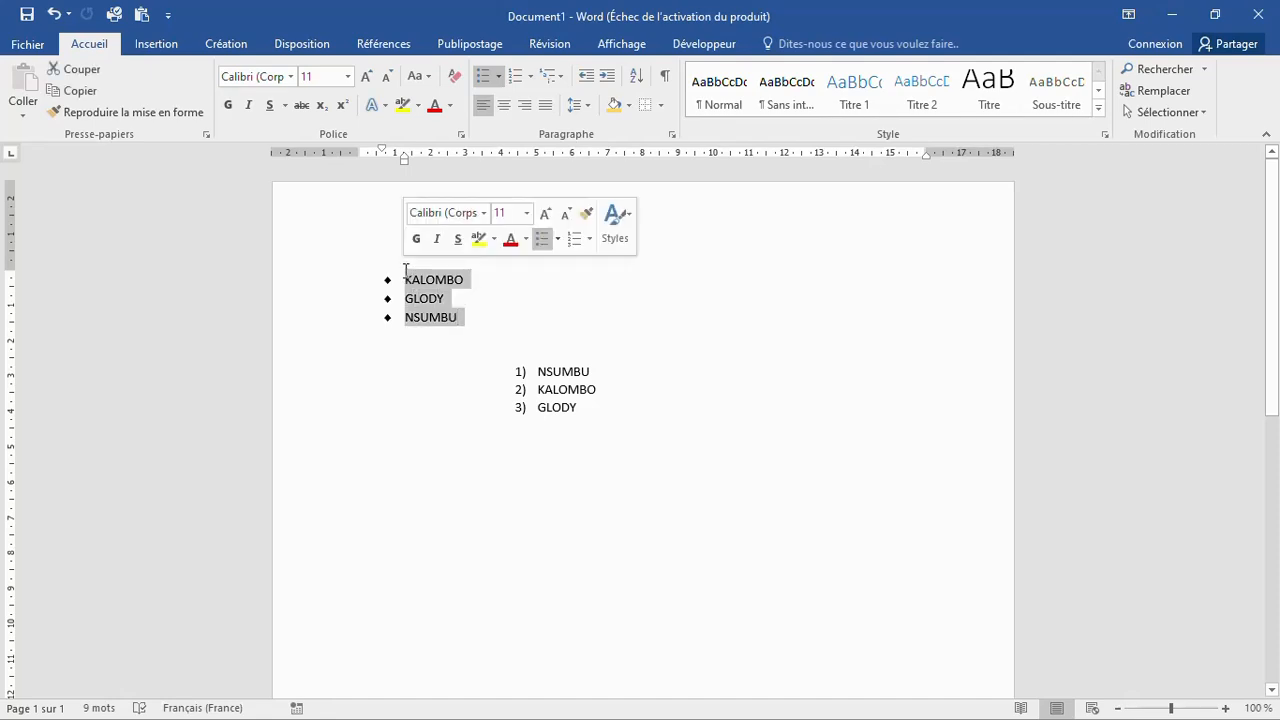
{"action": "left_click", "coordinate": [504, 107]}
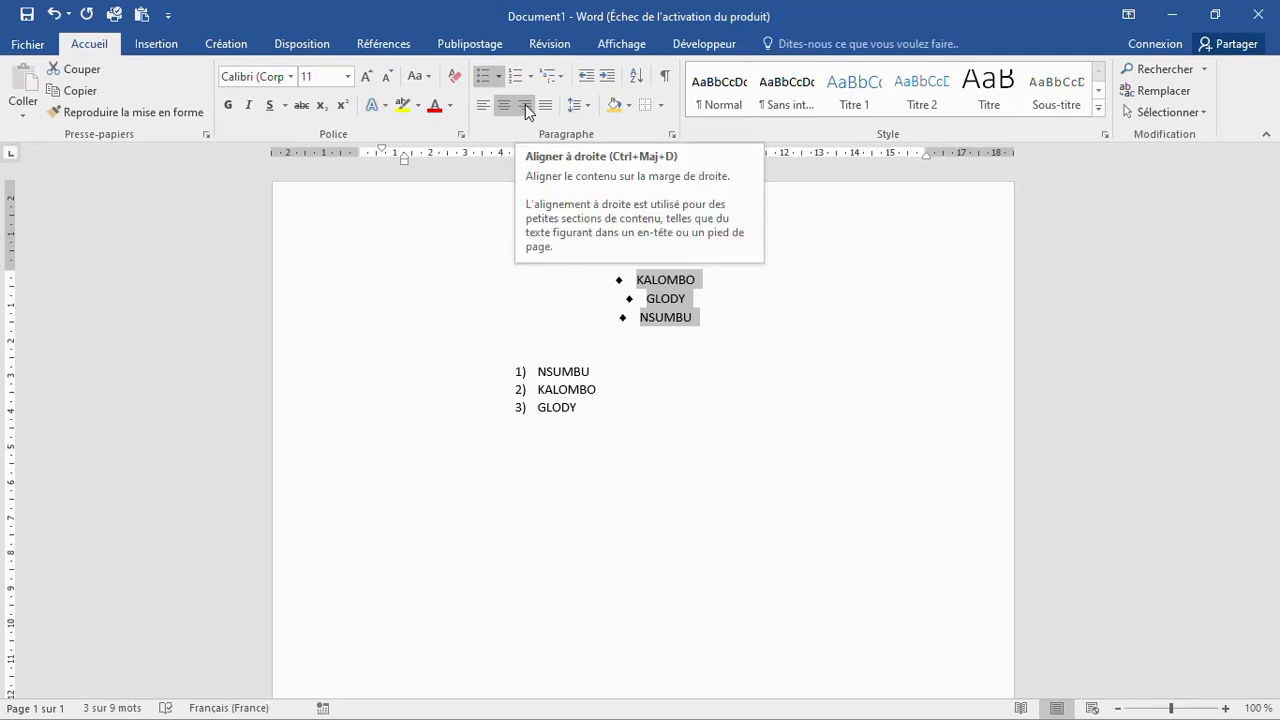
{"action": "left_click", "coordinate": [525, 106]}
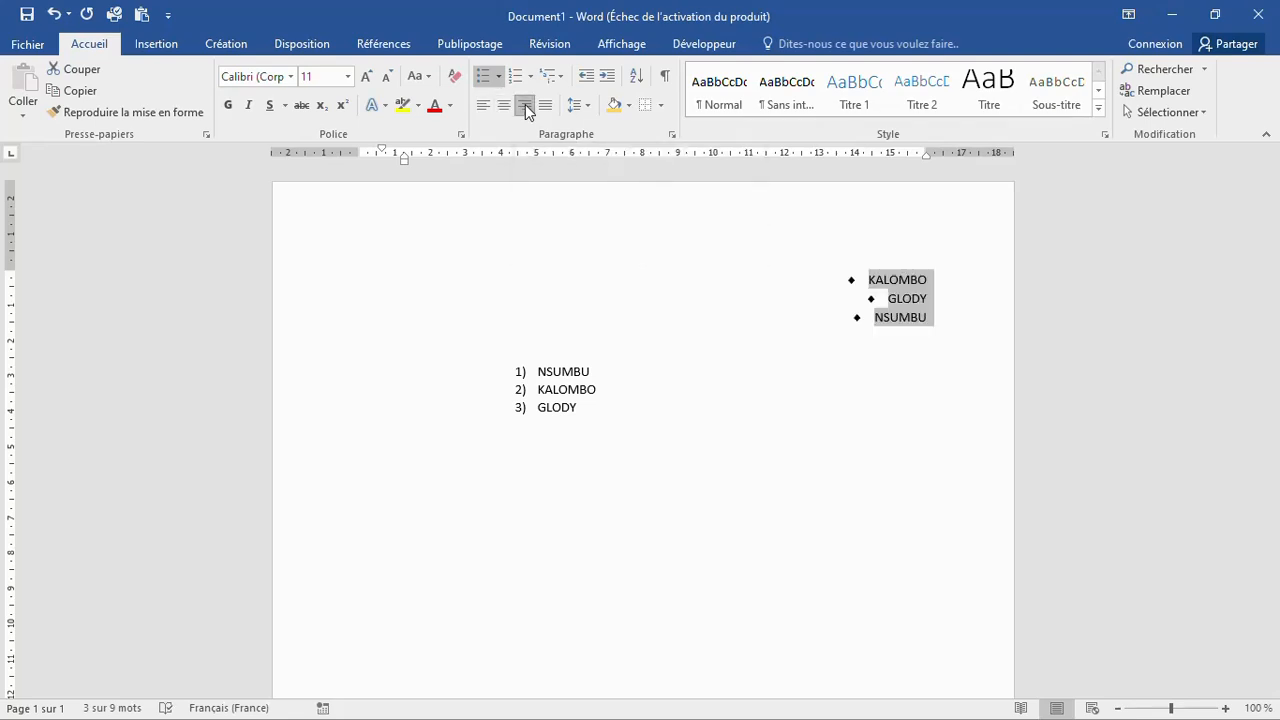
{"action": "left_click", "coordinate": [549, 107]}
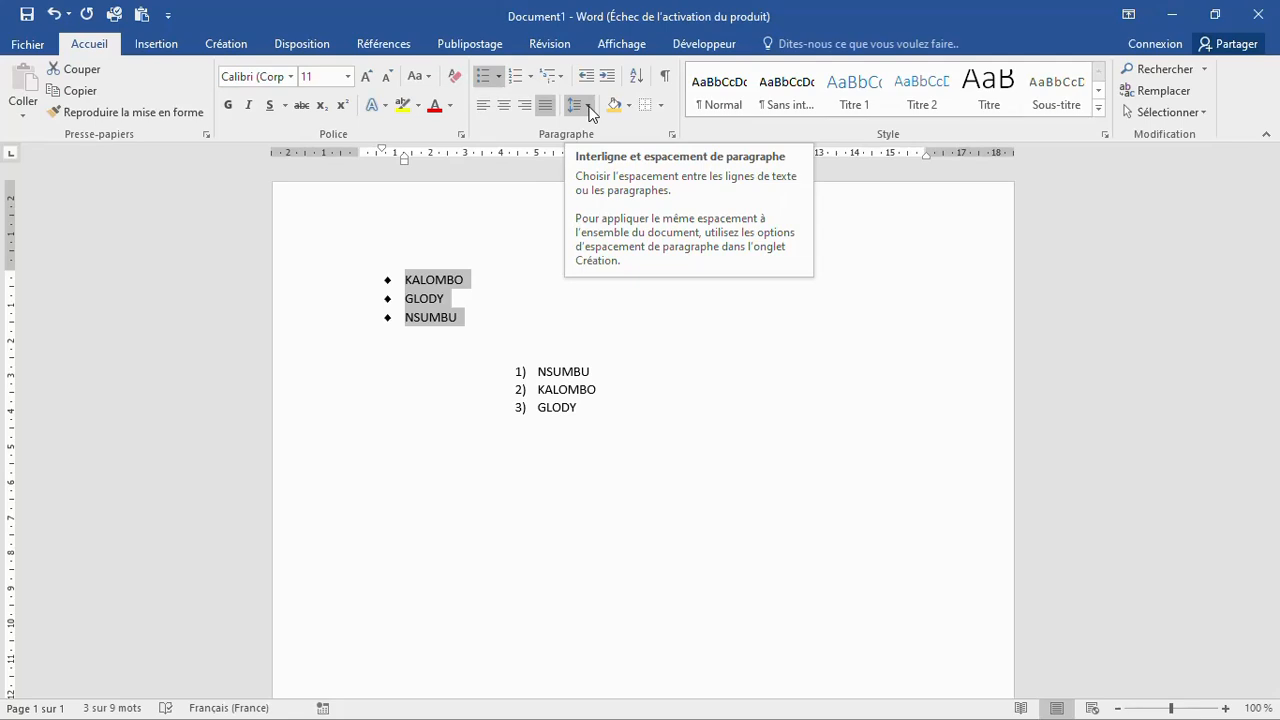
{"action": "left_click", "coordinate": [589, 107]}
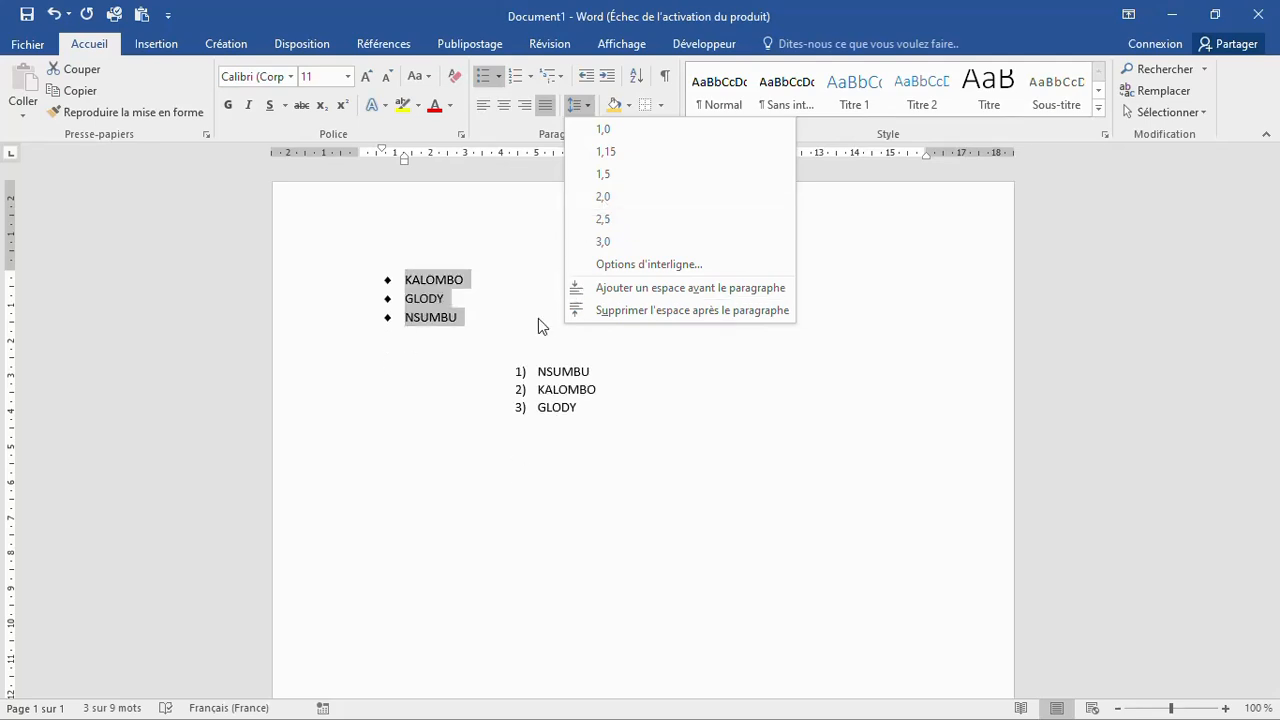
{"action": "left_click", "coordinate": [590, 110]}
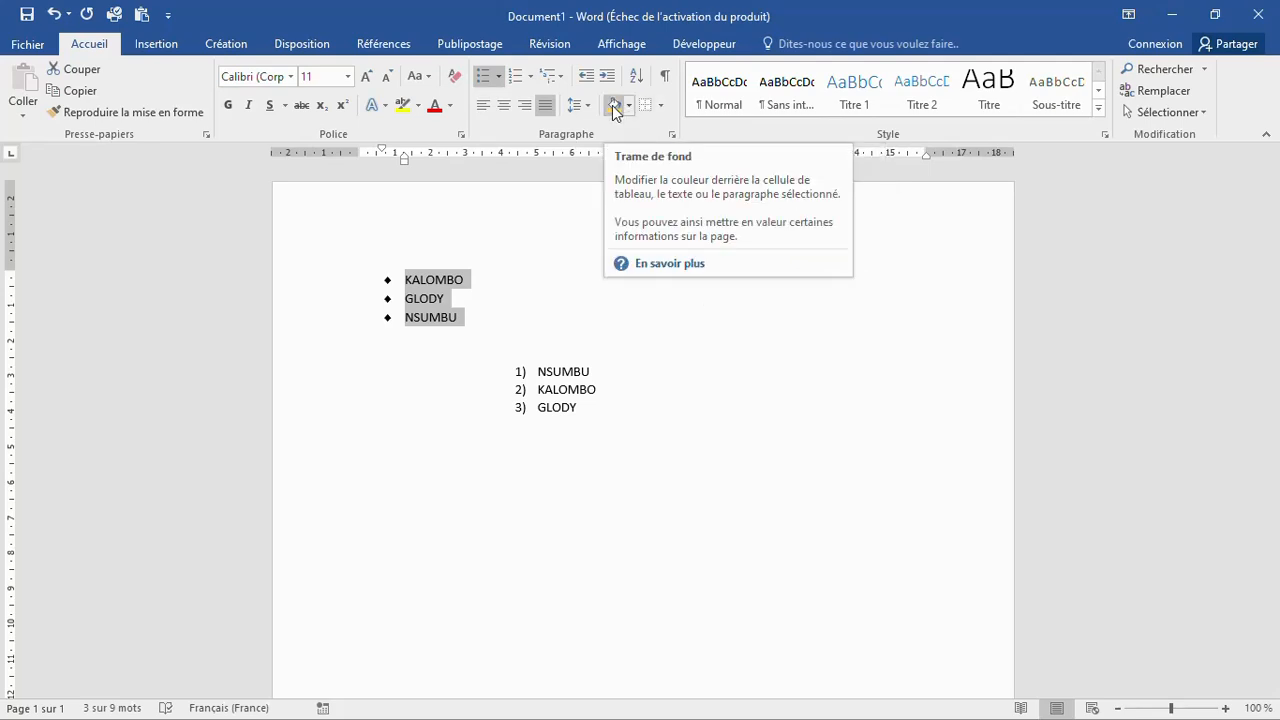
Step: Shade the KALOMBO line in gold (Or, Accentuation4, plus clair 40 %)
{"action": "left_click", "coordinate": [477, 297]}
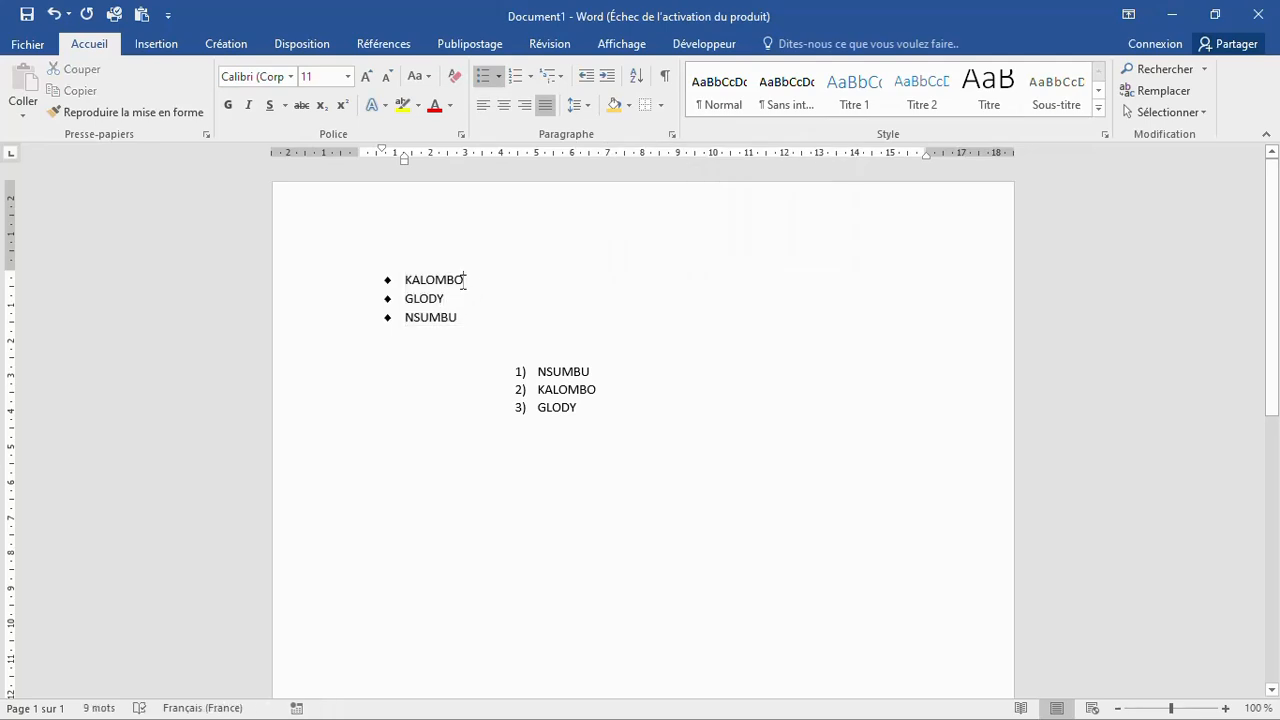
{"action": "left_click", "coordinate": [477, 281]}
{"action": "left_click", "coordinate": [630, 106]}
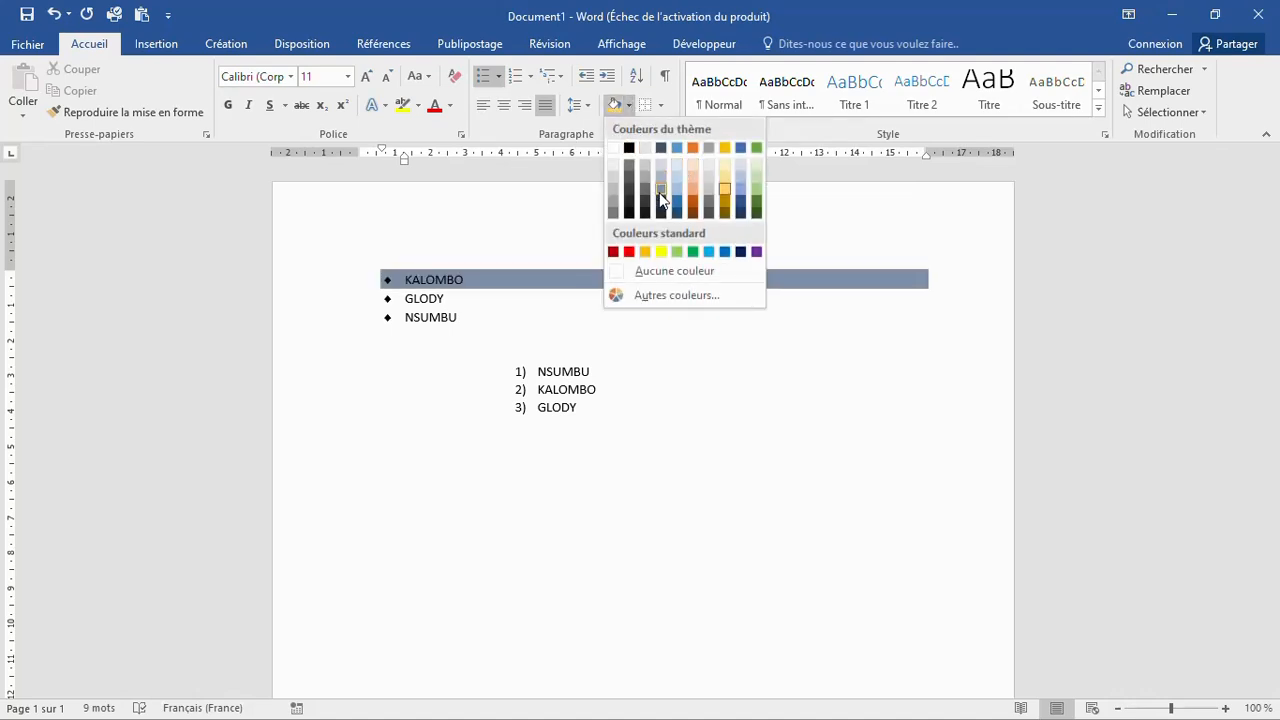
{"action": "left_click", "coordinate": [726, 190]}
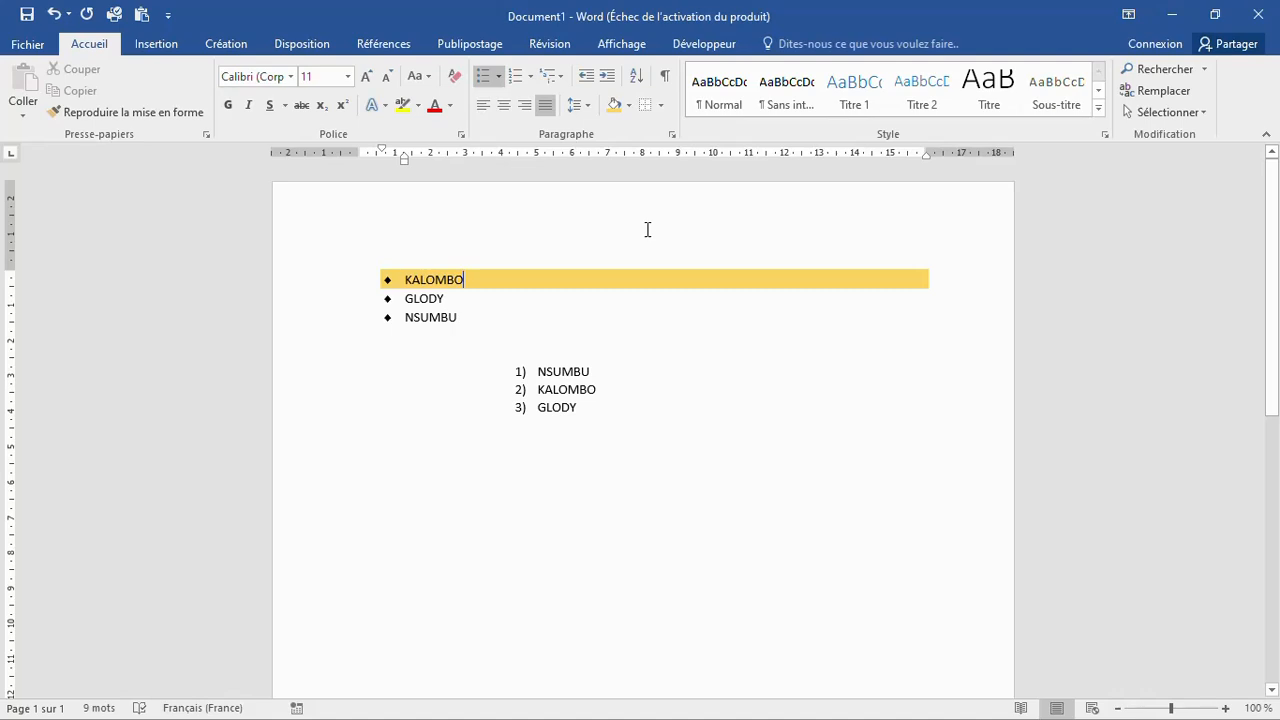
{"action": "left_click", "coordinate": [661, 108]}
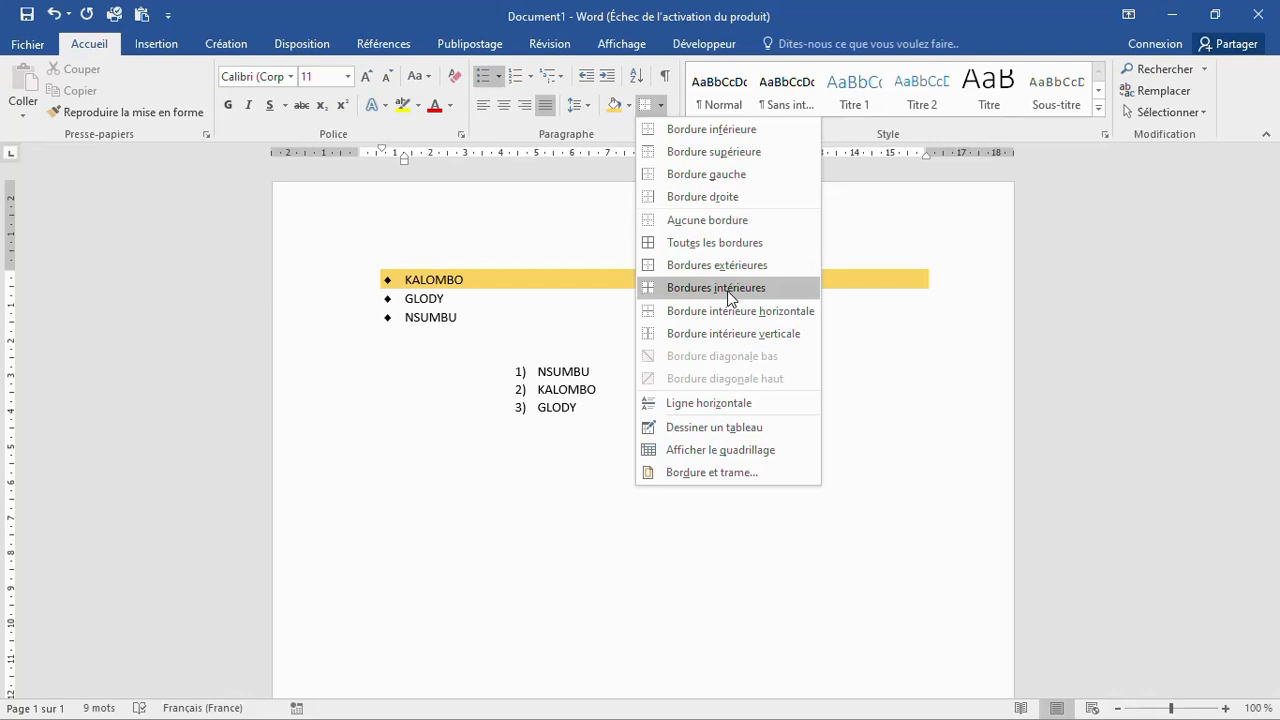
{"action": "left_click", "coordinate": [521, 220]}
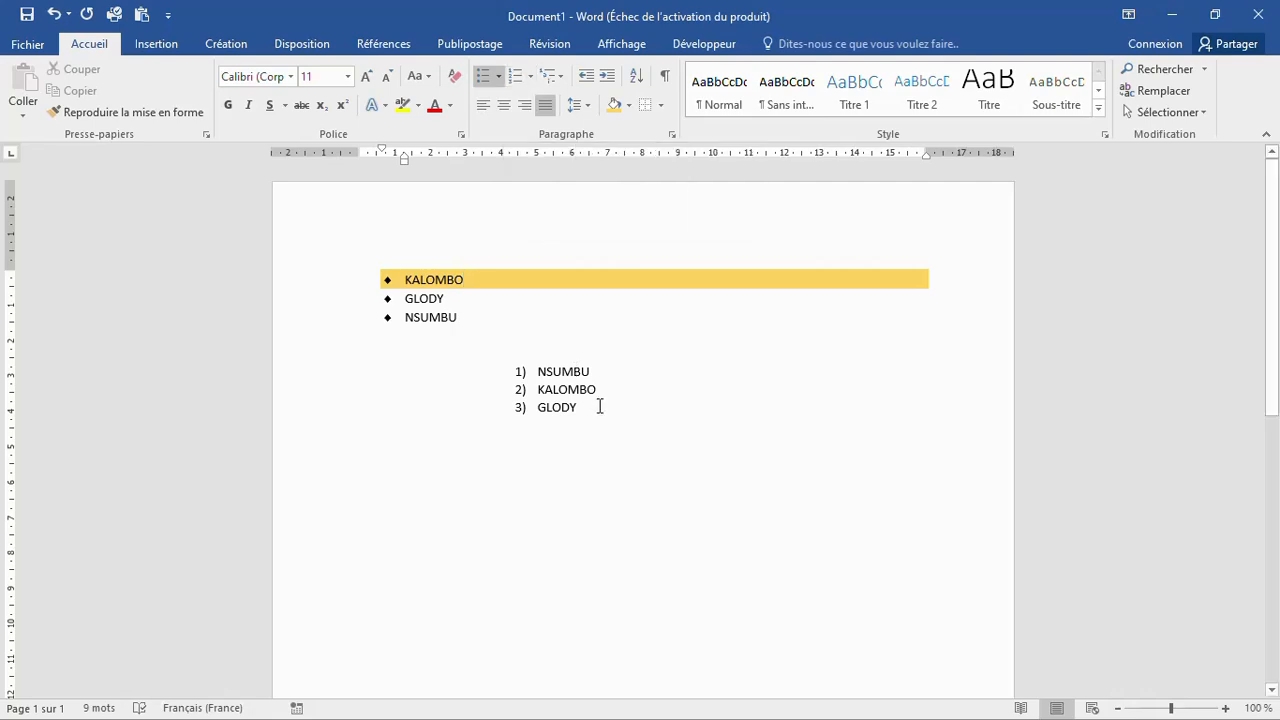
{"action": "left_click", "coordinate": [545, 407]}
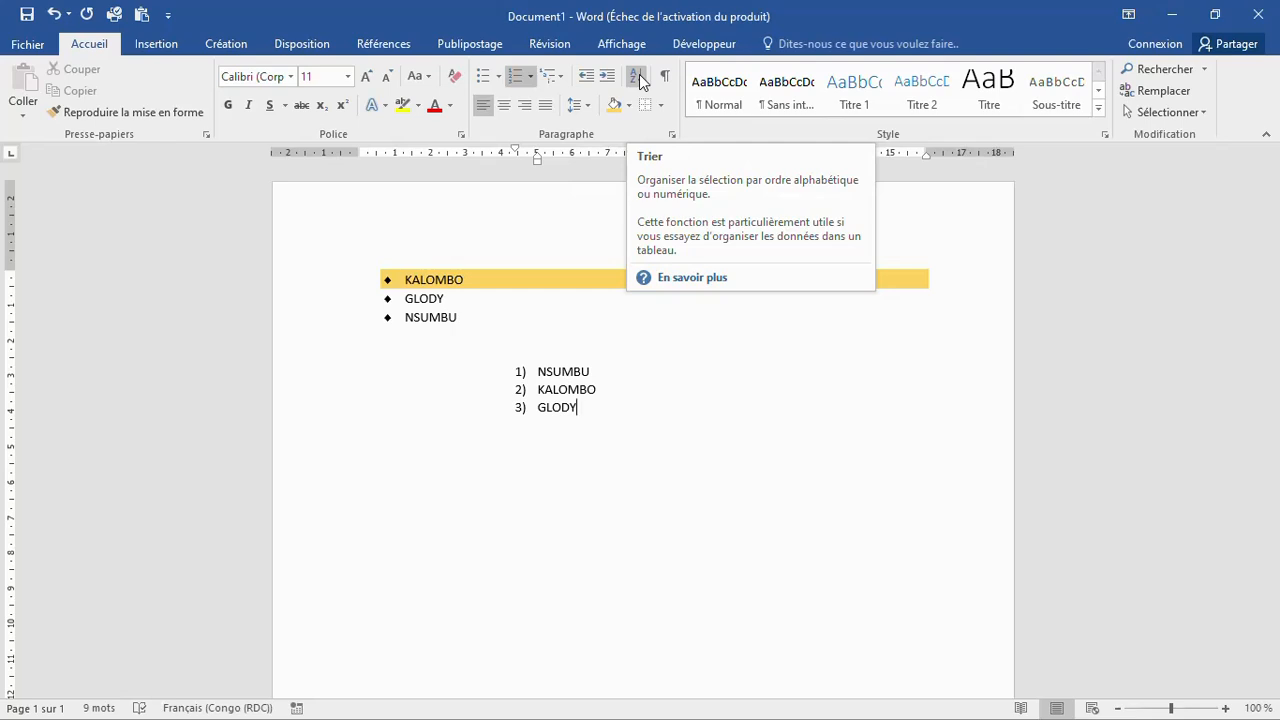
{"action": "left_click", "coordinate": [637, 80]}
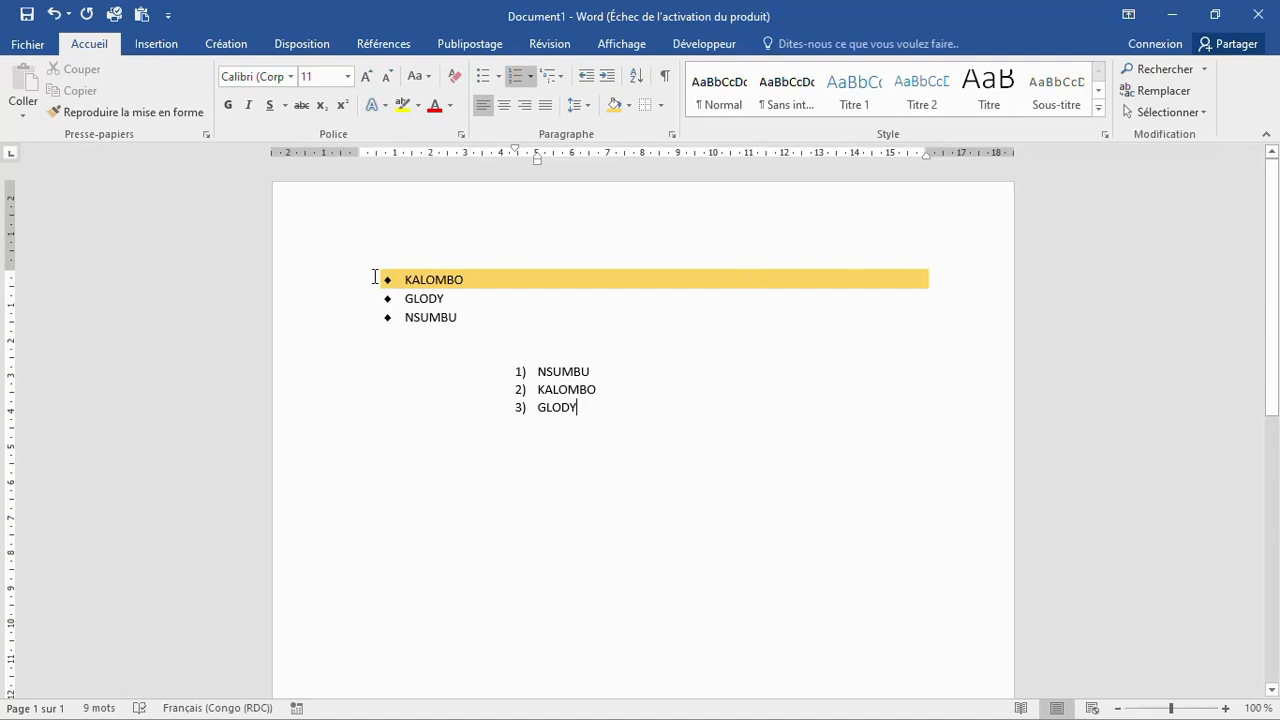
Step: Dismiss the Bordures choices twice without adding borders, then show the hidden system-tray icons
{"action": "left_click", "coordinate": [660, 107]}
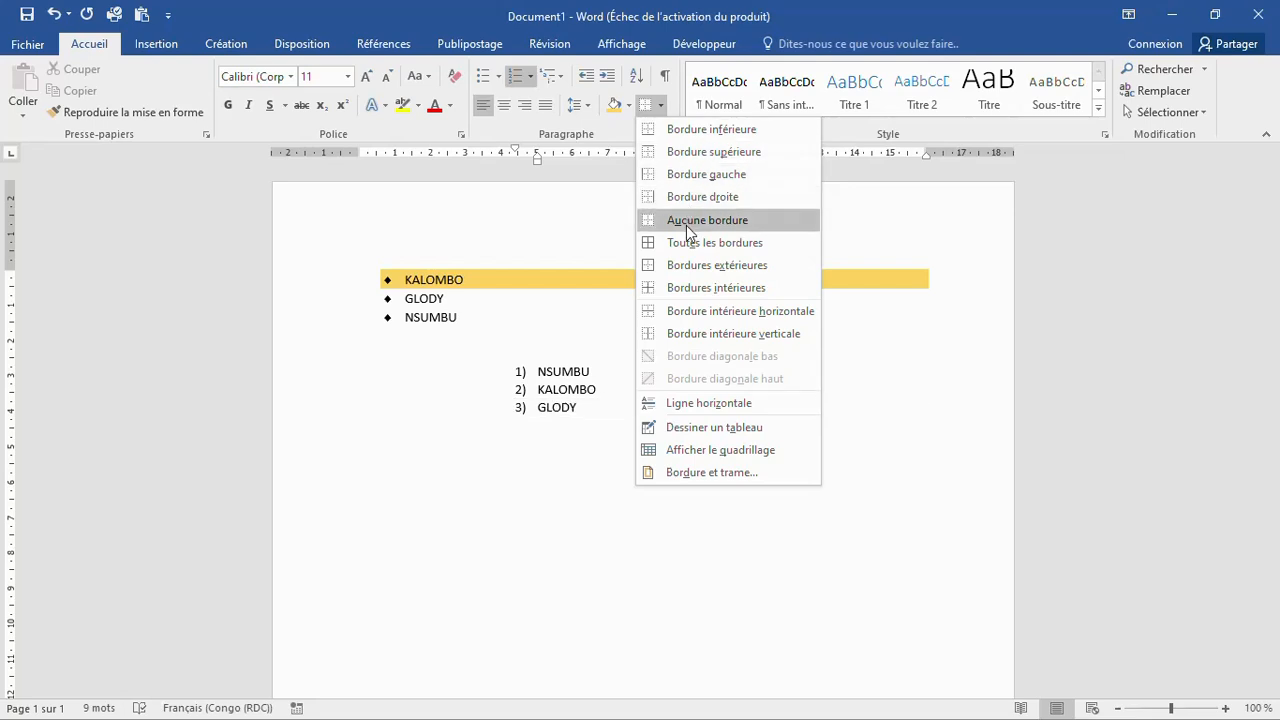
{"action": "left_click", "coordinate": [576, 277]}
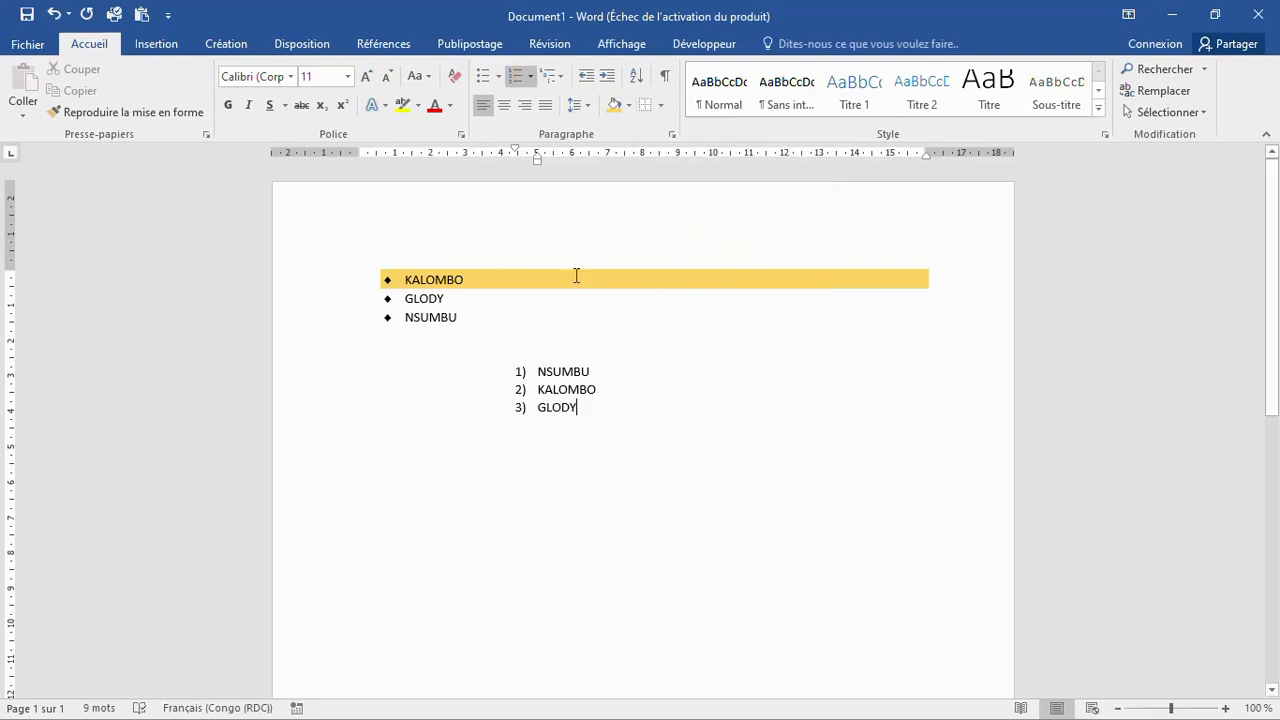
{"action": "left_click", "coordinate": [660, 107]}
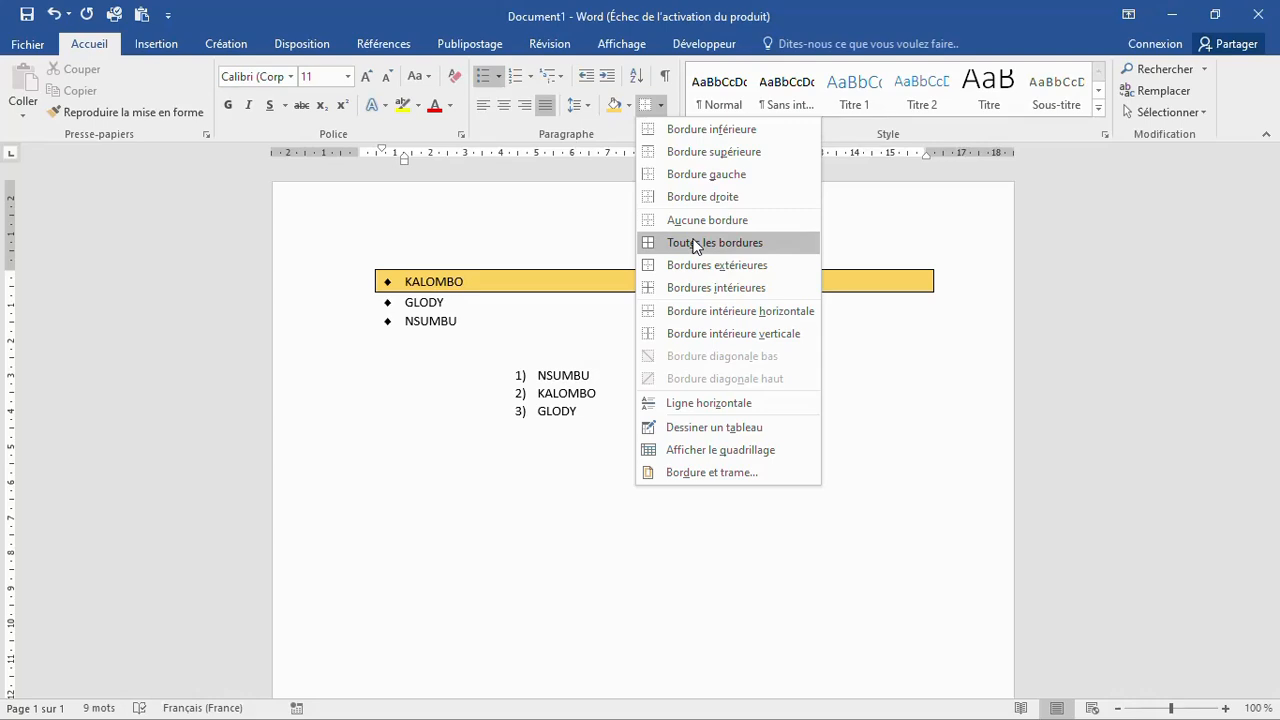
{"action": "left_click", "coordinate": [555, 248]}
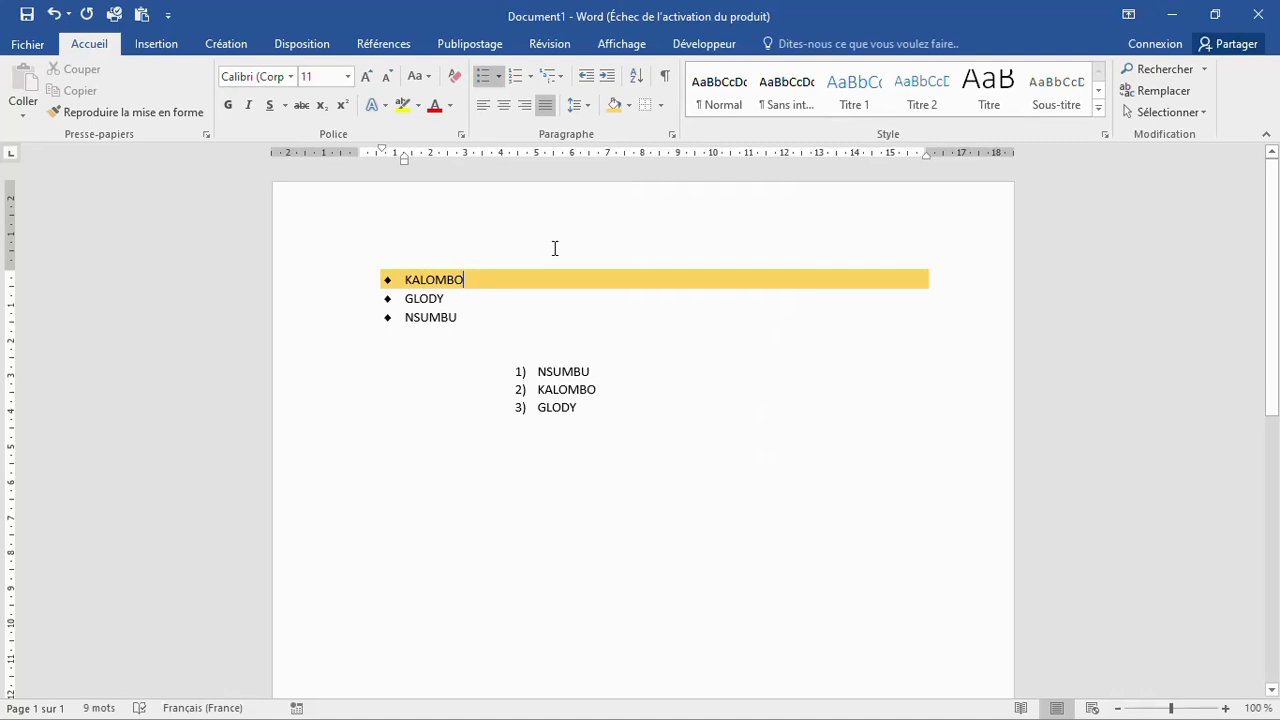
{"action": "mouse_move", "coordinate": [1020, 698]}
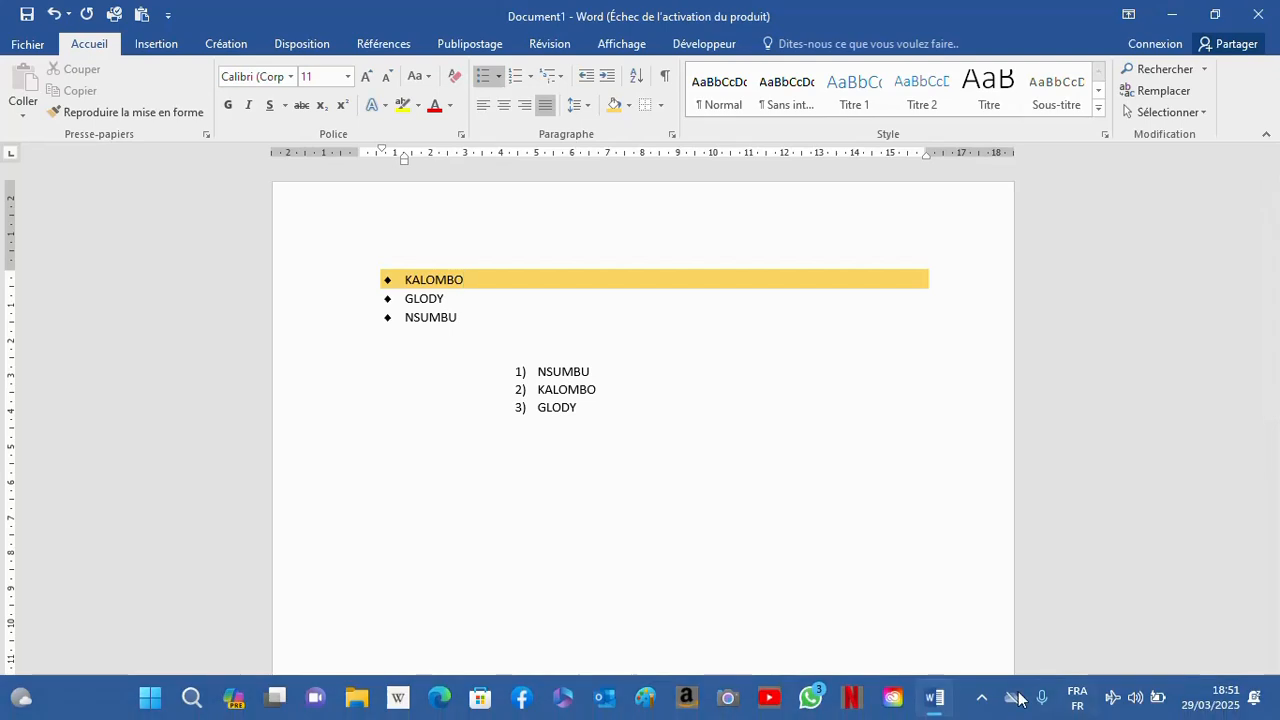
{"action": "left_click", "coordinate": [981, 698]}
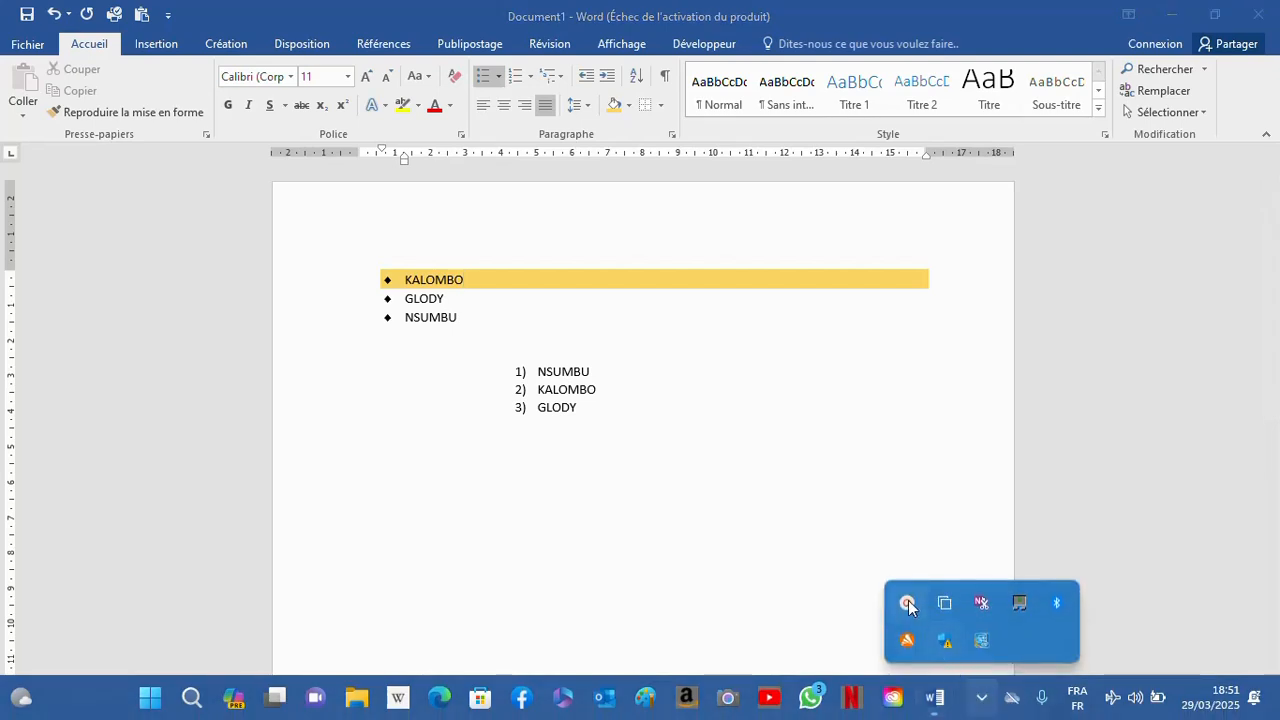